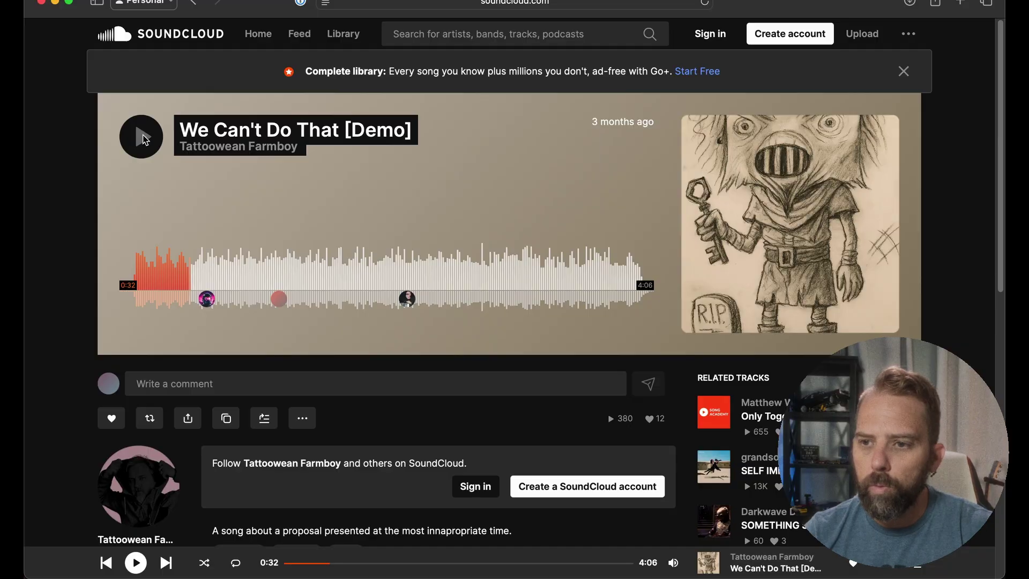
Step: Play a passage of the "We Can't Do That [Demo]" track on SoundCloud and pause it
{"action": "left_click", "coordinate": [145, 141]}
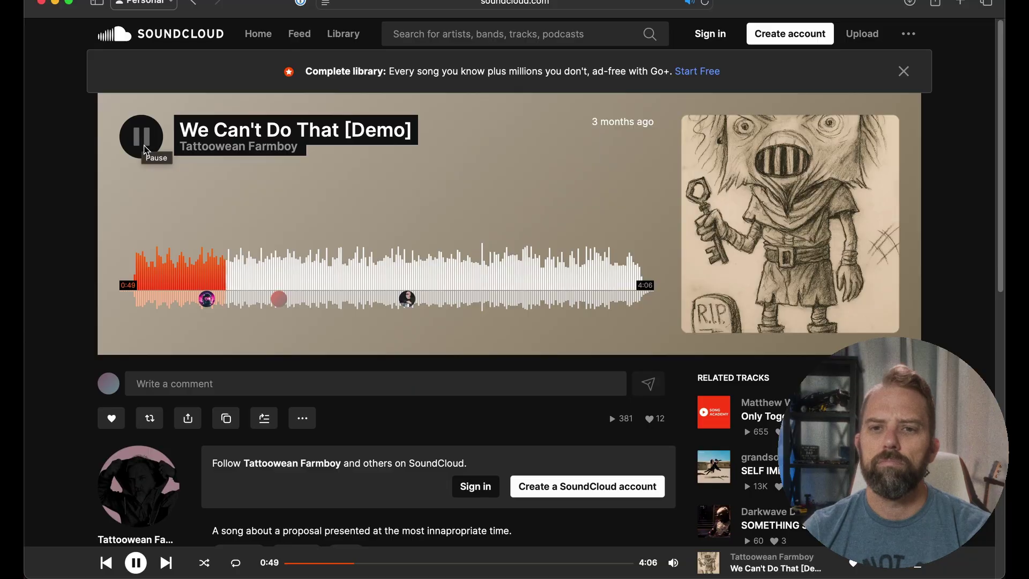
{"action": "left_click", "coordinate": [145, 145]}
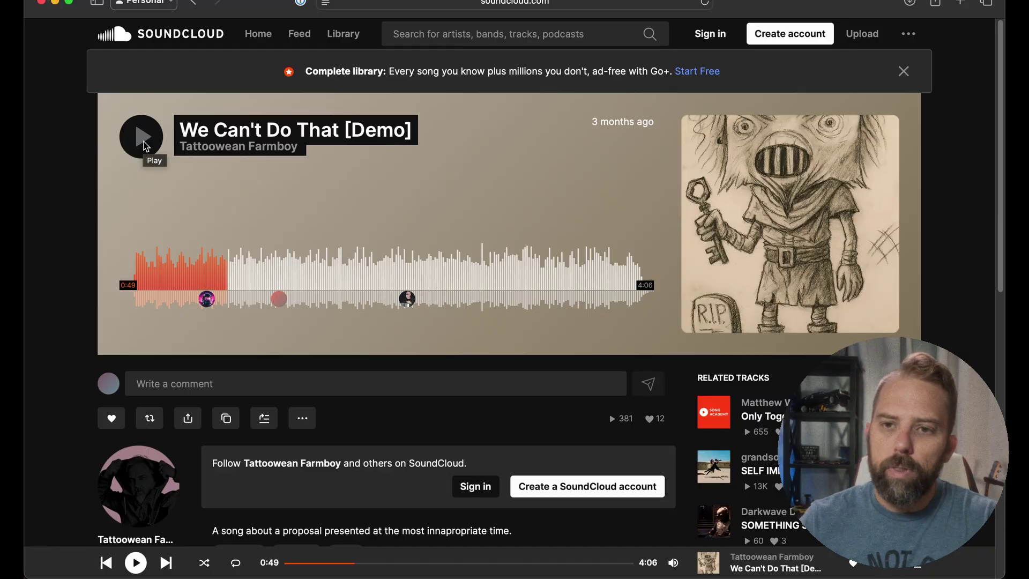
Step: Switch to the Logic Pro project and play the song from about bar 5 to bar 9
{"action": "key", "text": "ctrl+Right"}
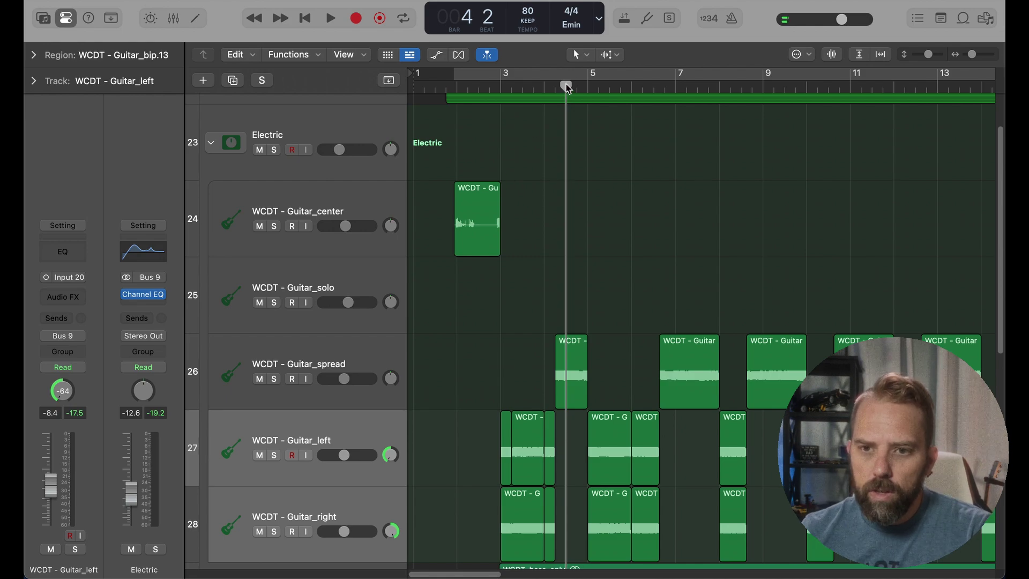
{"action": "left_click_drag", "start_coordinate": [567, 87], "coordinate": [585, 86]}
{"action": "key", "text": "space"}
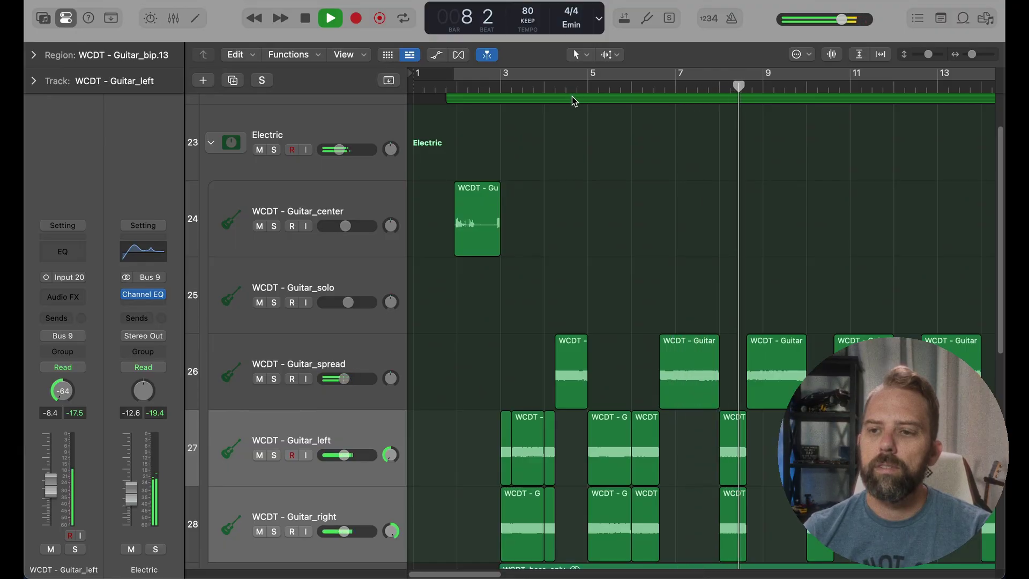
{"action": "key", "text": "space"}
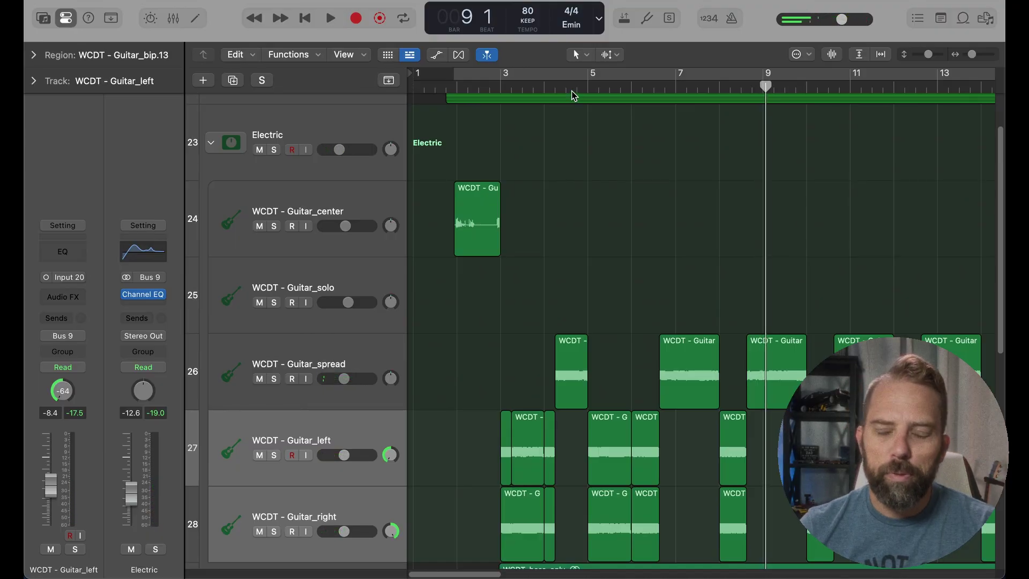
Step: Expand the Drums stack and examine its kick, snare, toms, hi-hat, cymbal, overhead, ride and room tracks
{"action": "scroll", "coordinate": [625, 198], "scroll_direction": "up", "scroll_amount": 2}
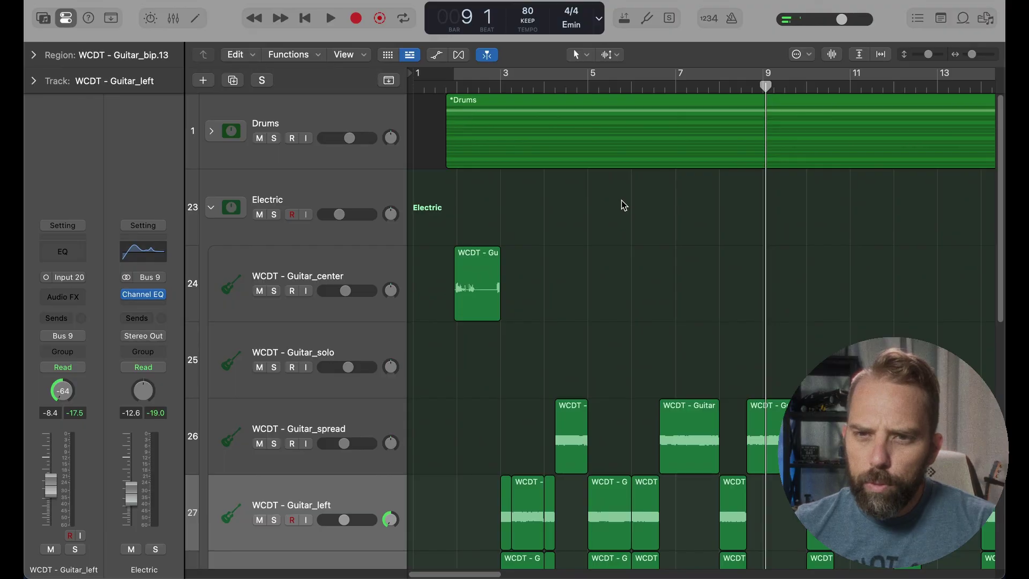
{"action": "left_click", "coordinate": [215, 131]}
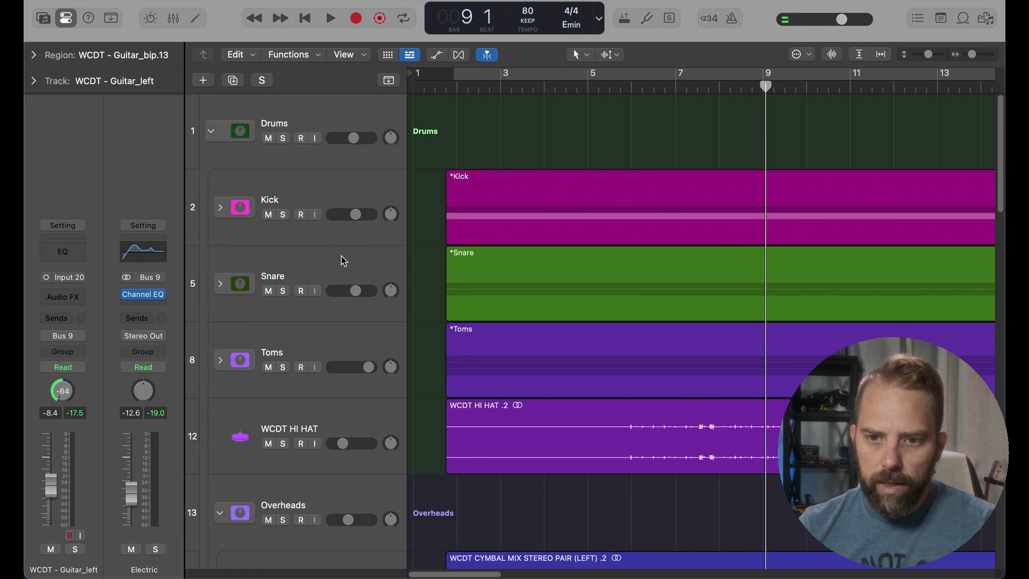
{"action": "scroll", "coordinate": [338, 295], "scroll_direction": "down", "scroll_amount": 5}
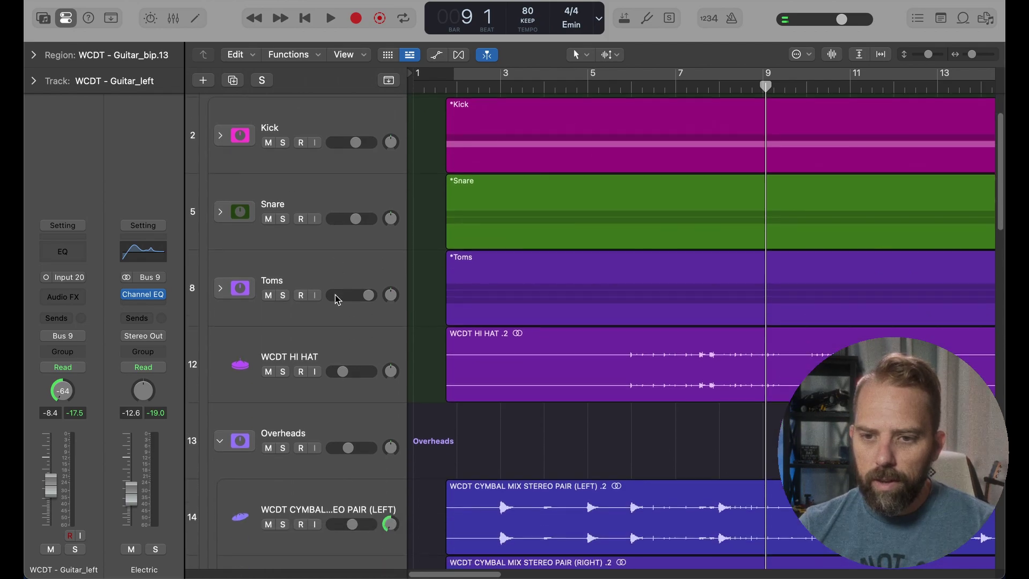
{"action": "scroll", "coordinate": [337, 299], "scroll_direction": "down", "scroll_amount": 10}
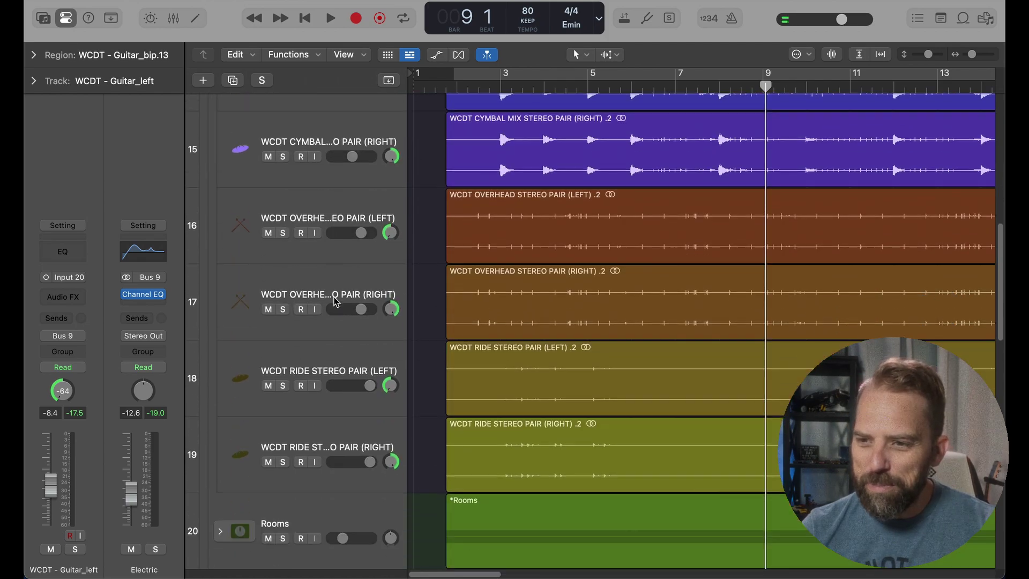
{"action": "scroll", "coordinate": [336, 302], "scroll_direction": "up", "scroll_amount": 1}
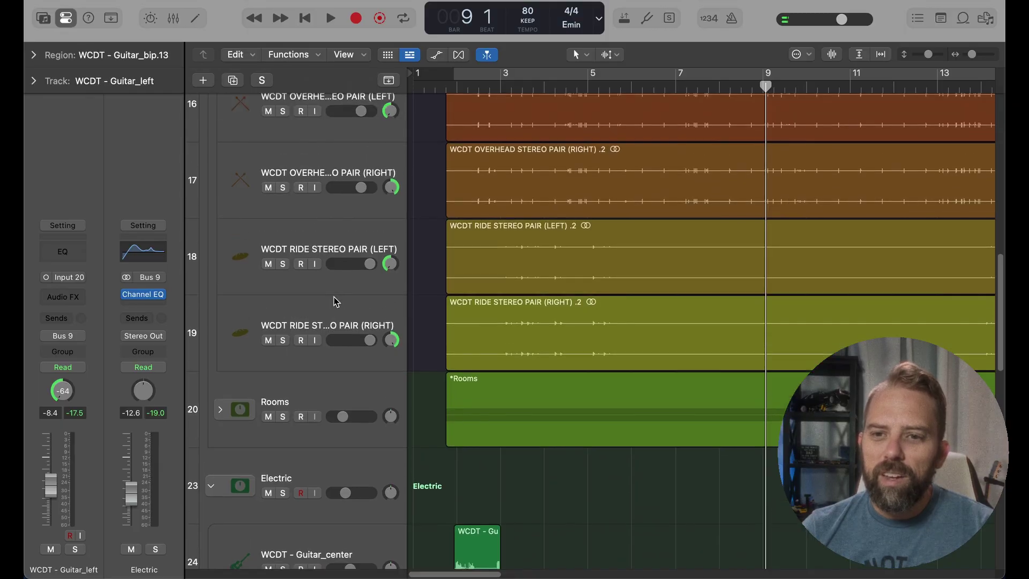
{"action": "scroll", "coordinate": [336, 302], "scroll_direction": "up", "scroll_amount": 1}
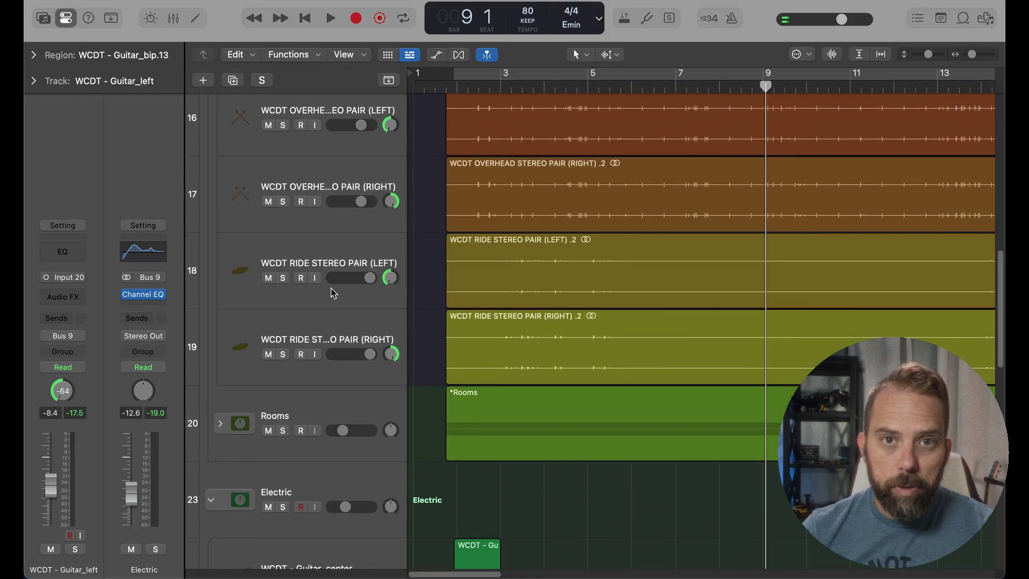
{"action": "scroll", "coordinate": [333, 292], "scroll_direction": "up", "scroll_amount": 5}
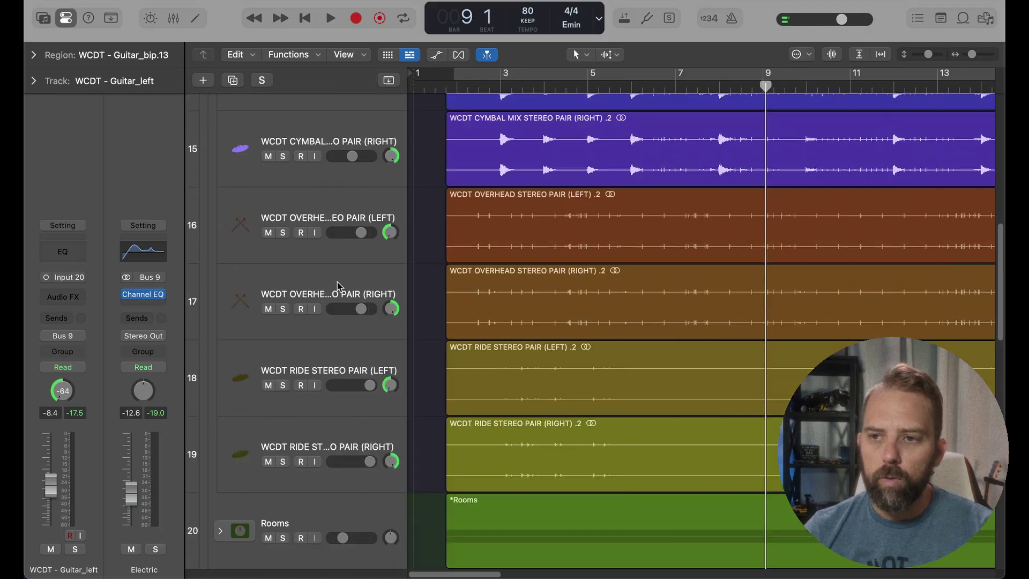
{"action": "scroll", "coordinate": [337, 287], "scroll_direction": "up", "scroll_amount": 15}
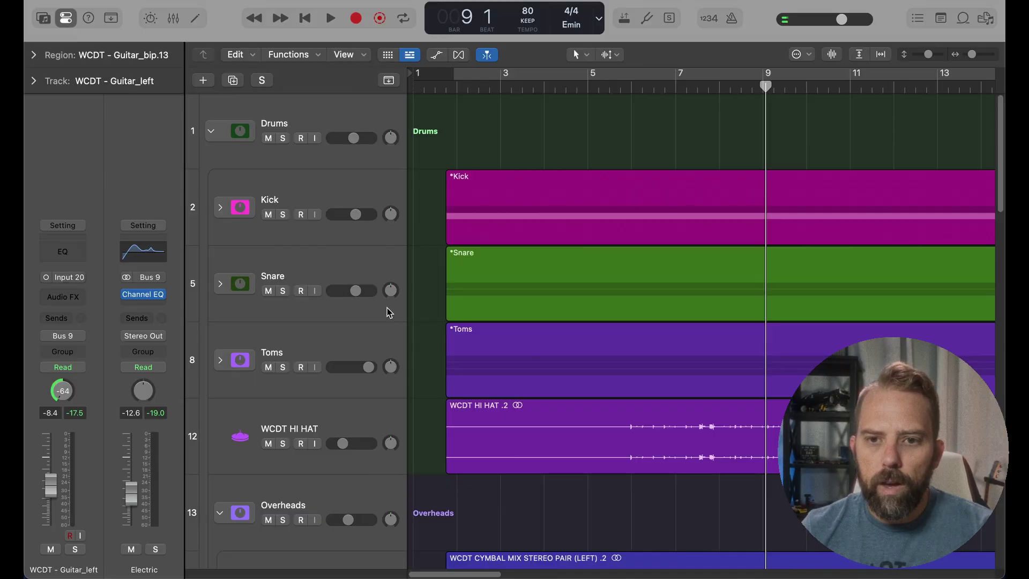
Step: Inspect the MixBox plug-in on the Drums stack, close it and collapse the stack
{"action": "left_click", "coordinate": [321, 111]}
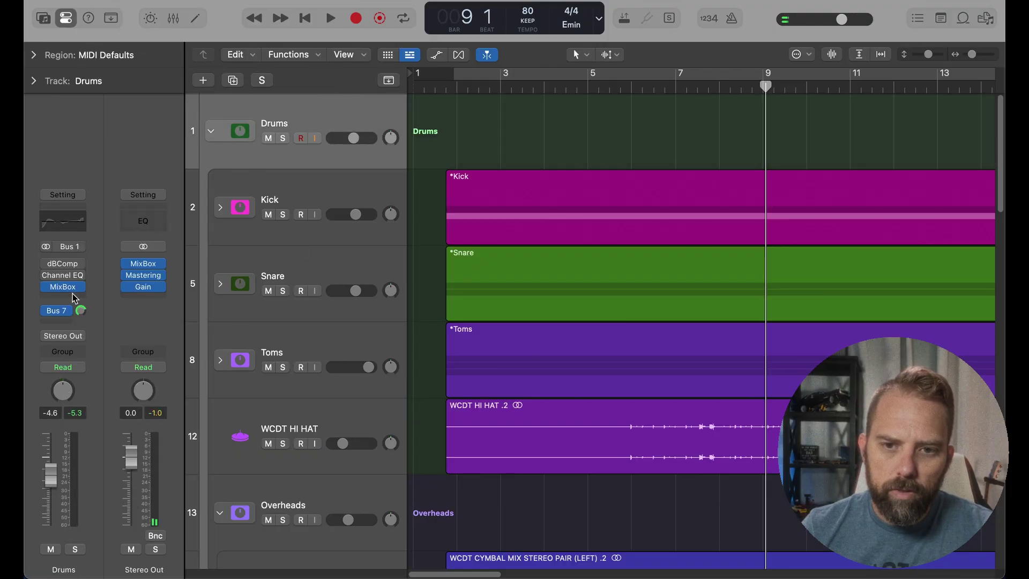
{"action": "mouse_move", "coordinate": [66, 294]}
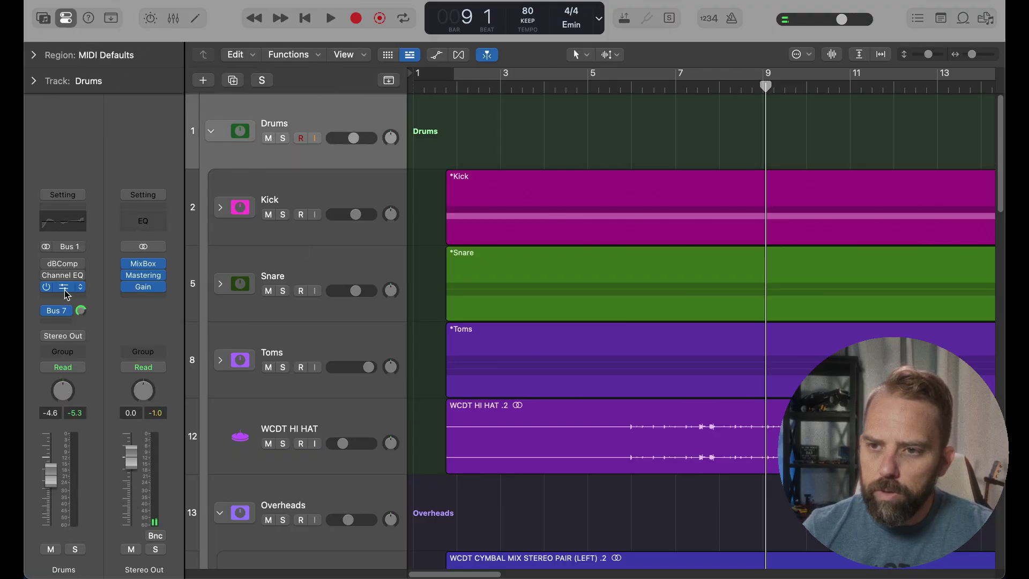
{"action": "left_click", "coordinate": [65, 291]}
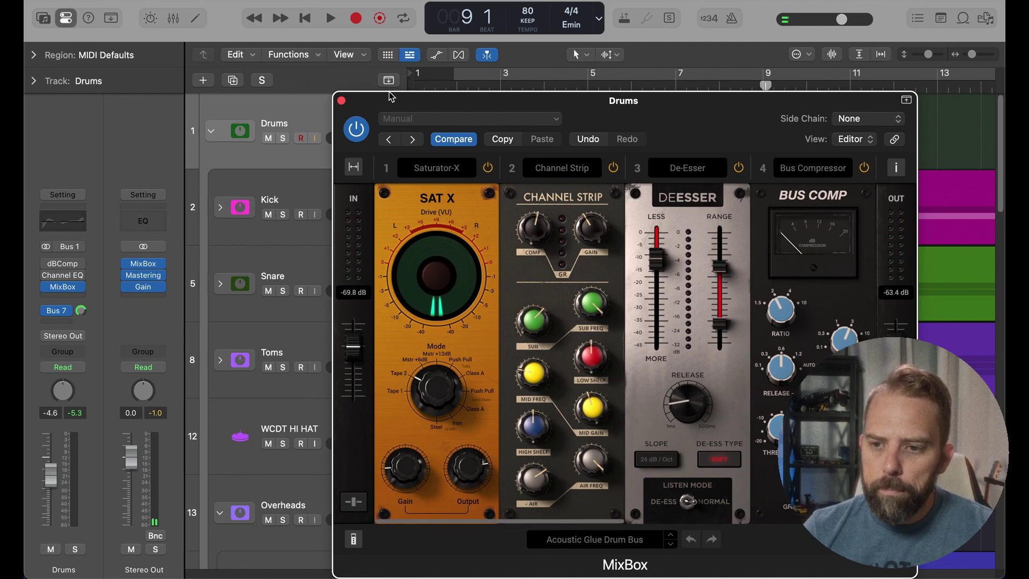
{"action": "left_click", "coordinate": [342, 101]}
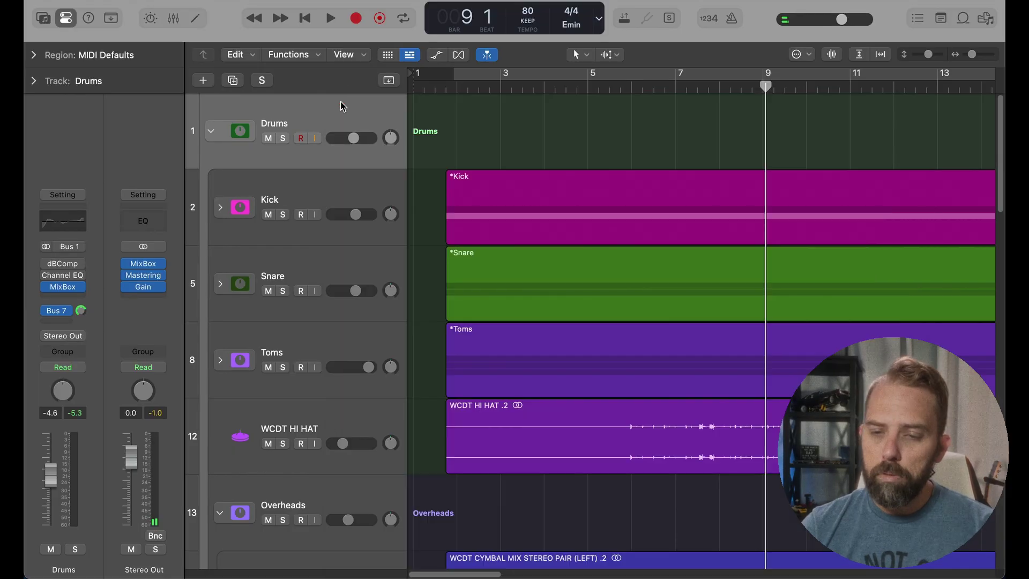
{"action": "left_click", "coordinate": [212, 132]}
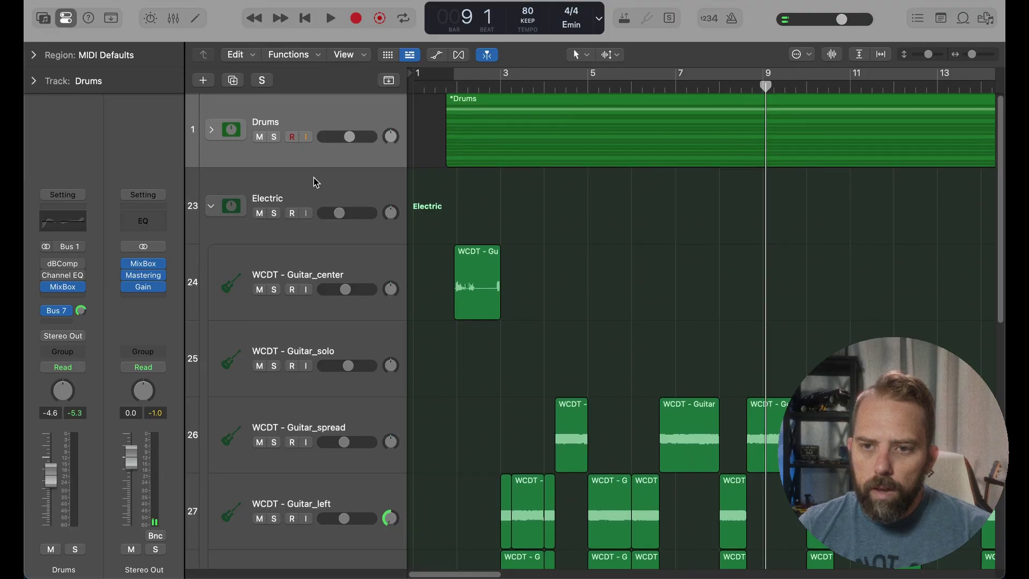
Step: Solo the WCDT_bass_only track and play it from bar 9
{"action": "scroll", "coordinate": [316, 183], "scroll_direction": "down", "scroll_amount": 5}
{"action": "scroll", "coordinate": [316, 182], "scroll_direction": "down", "scroll_amount": 7}
{"action": "scroll", "coordinate": [316, 182], "scroll_direction": "down", "scroll_amount": 3}
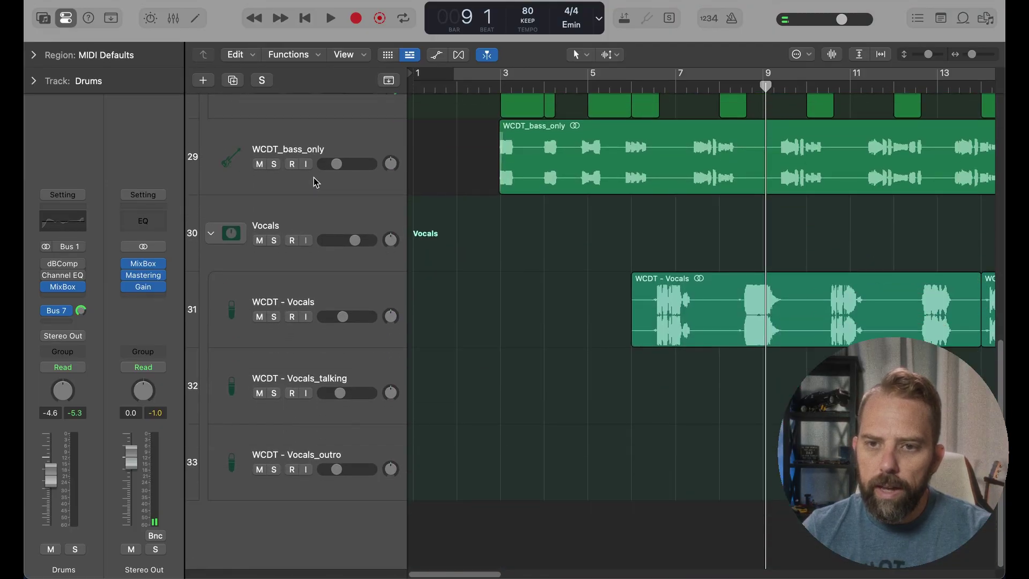
{"action": "scroll", "coordinate": [316, 182], "scroll_direction": "up", "scroll_amount": 1}
{"action": "left_click", "coordinate": [338, 178]}
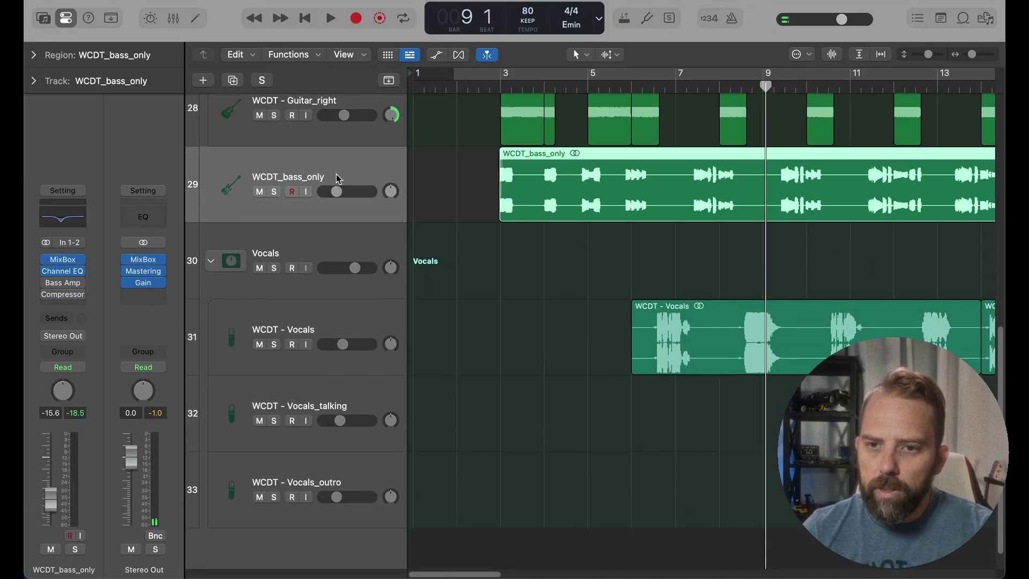
{"action": "left_click", "coordinate": [275, 192]}
{"action": "key", "text": "space"}
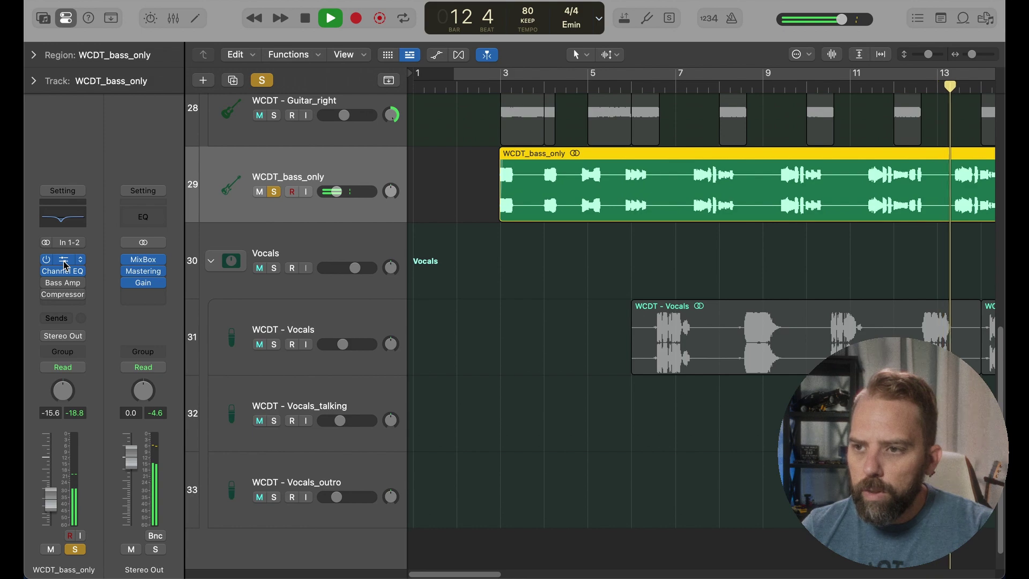
Step: Inspect the bass track's MixBox and Channel EQ plug-ins during playback, and unsolo the track after stopping
{"action": "left_click", "coordinate": [64, 264]}
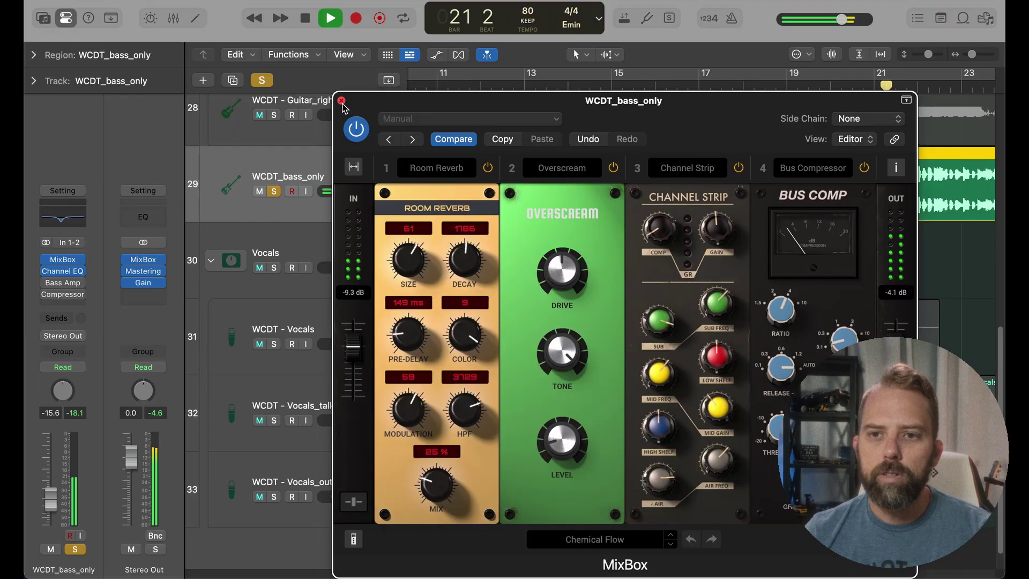
{"action": "left_click", "coordinate": [342, 101]}
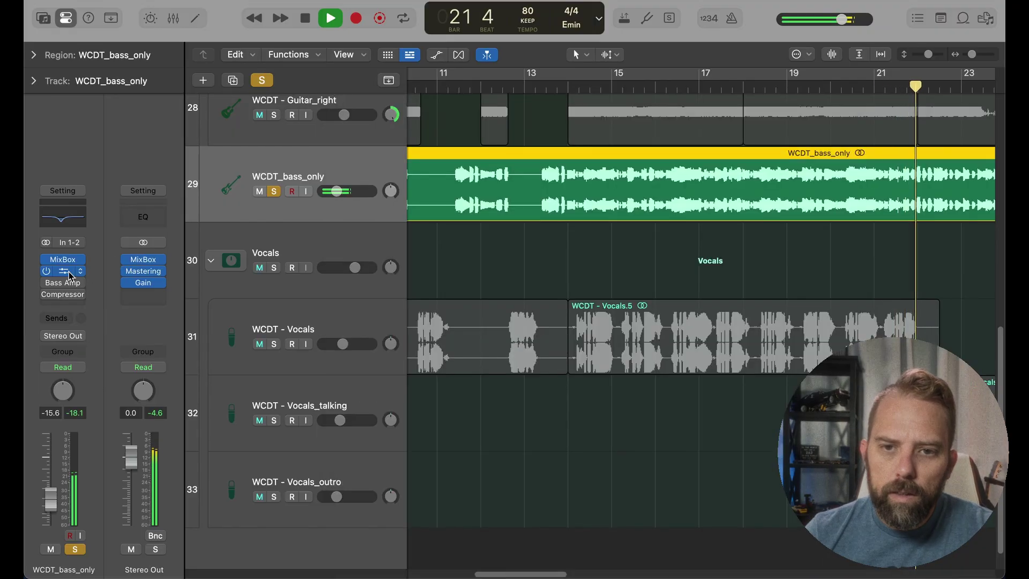
{"action": "key", "text": "space"}
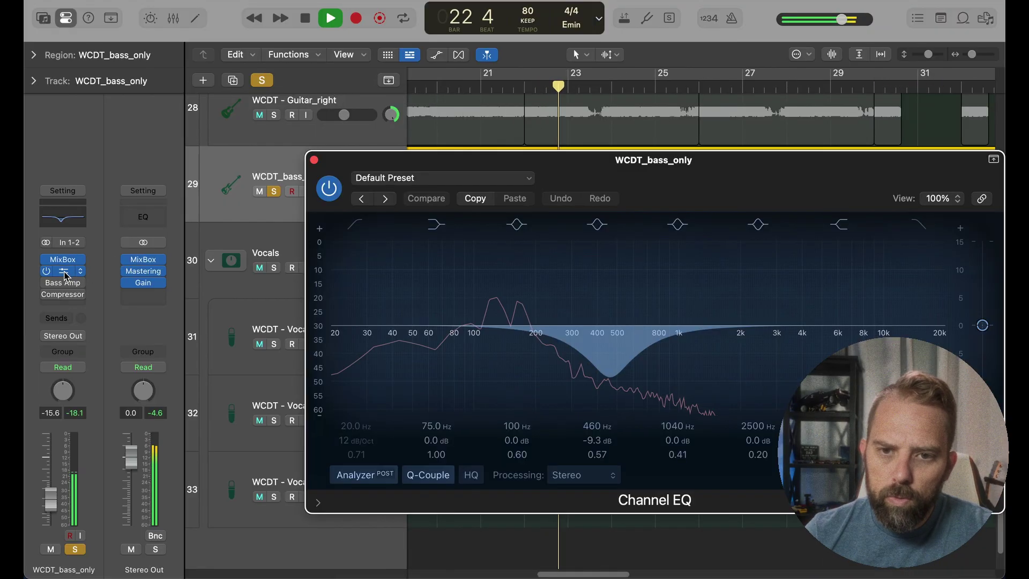
{"action": "left_click", "coordinate": [65, 275]}
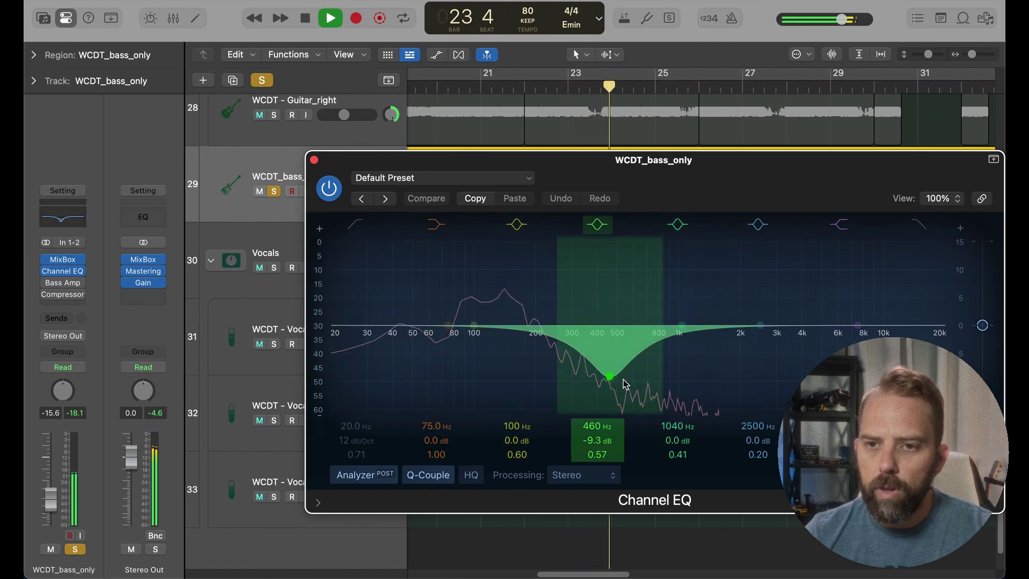
{"action": "left_click", "coordinate": [315, 160]}
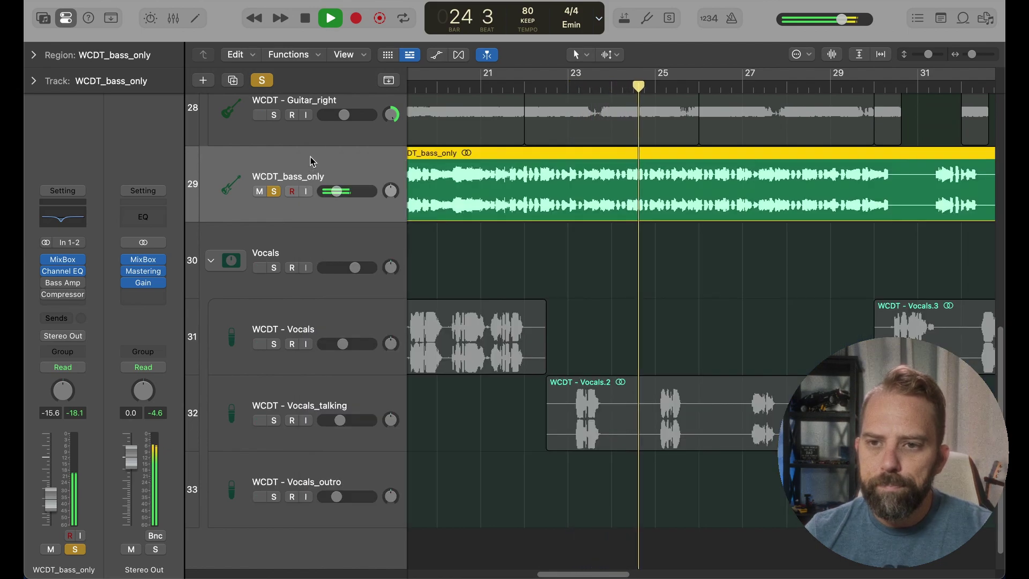
{"action": "key", "text": "space"}
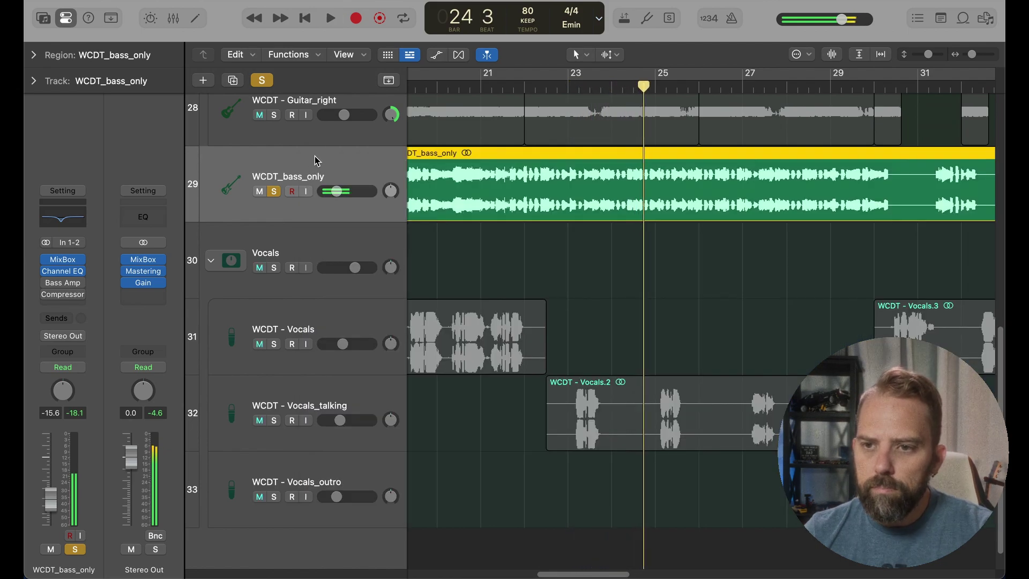
{"action": "left_click", "coordinate": [276, 191]}
Step: Examine the electric guitar tracks' arrangement and inspect the Wider plug-in on the WCDT - Guitar_spread track
{"action": "scroll", "coordinate": [282, 195], "scroll_direction": "up", "scroll_amount": 3}
{"action": "scroll", "coordinate": [282, 197], "scroll_direction": "up", "scroll_amount": 5}
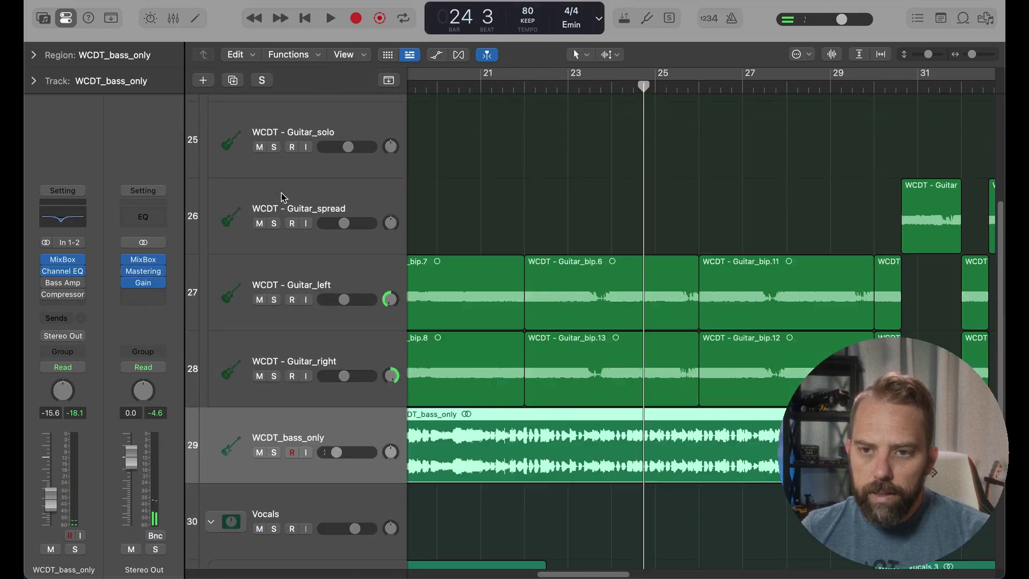
{"action": "scroll", "coordinate": [283, 198], "scroll_direction": "down", "scroll_amount": 3}
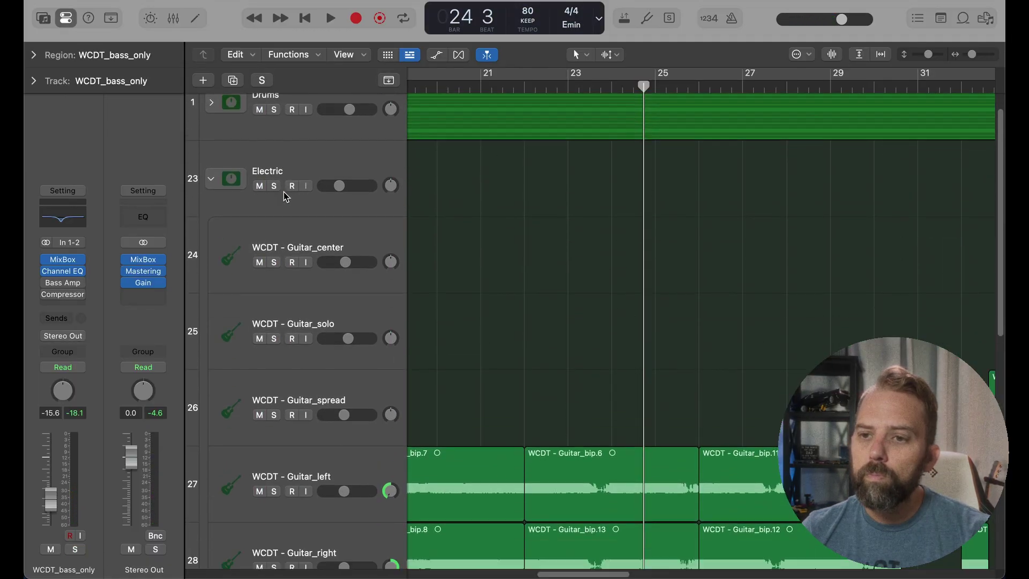
{"action": "scroll", "coordinate": [532, 268], "scroll_direction": "down", "scroll_amount": 2}
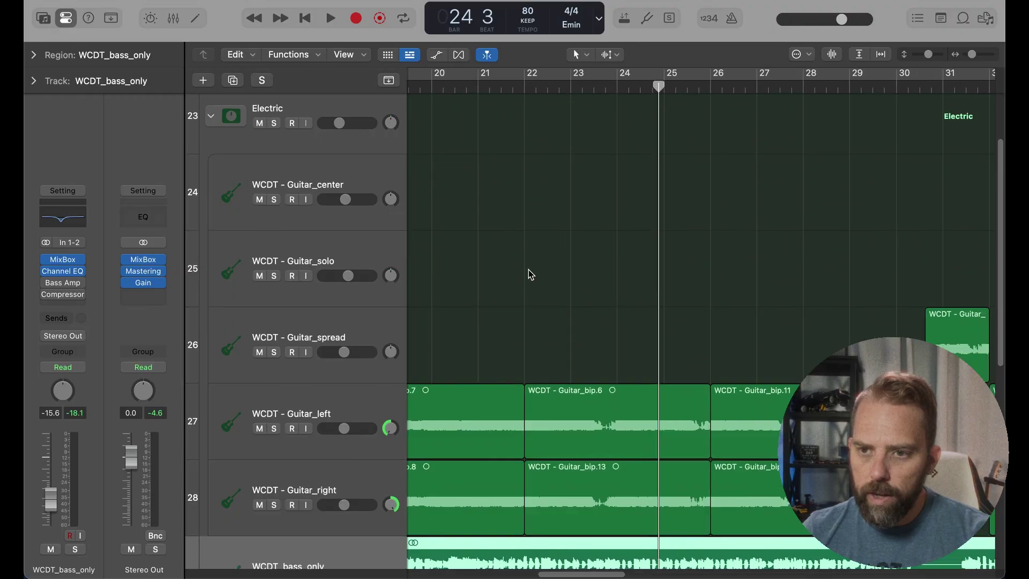
{"action": "scroll", "coordinate": [530, 274], "scroll_direction": "down", "scroll_amount": 4}
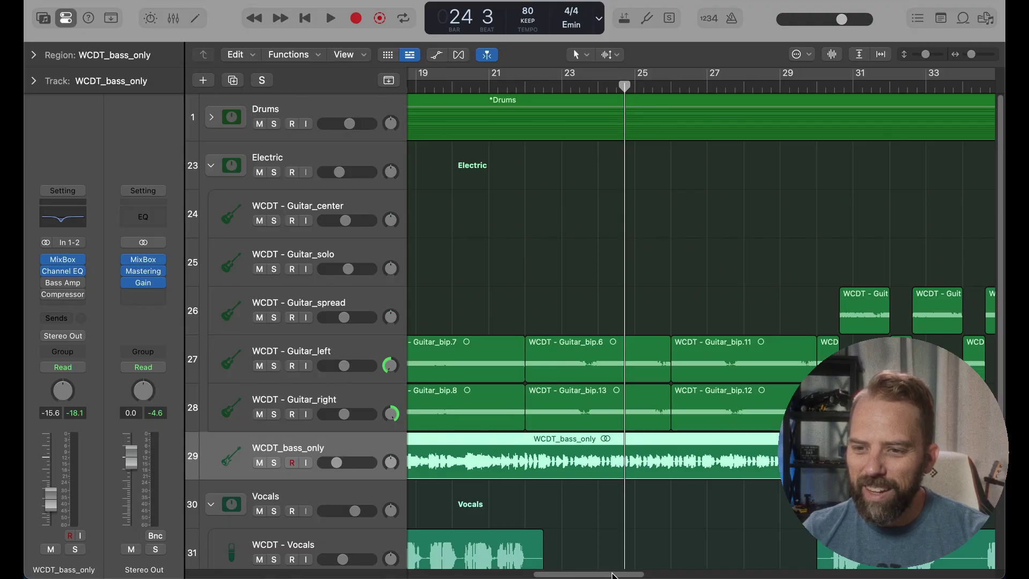
{"action": "left_click_drag", "start_coordinate": [614, 575], "coordinate": [500, 573]}
{"action": "left_click_drag", "start_coordinate": [499, 572], "coordinate": [544, 572]}
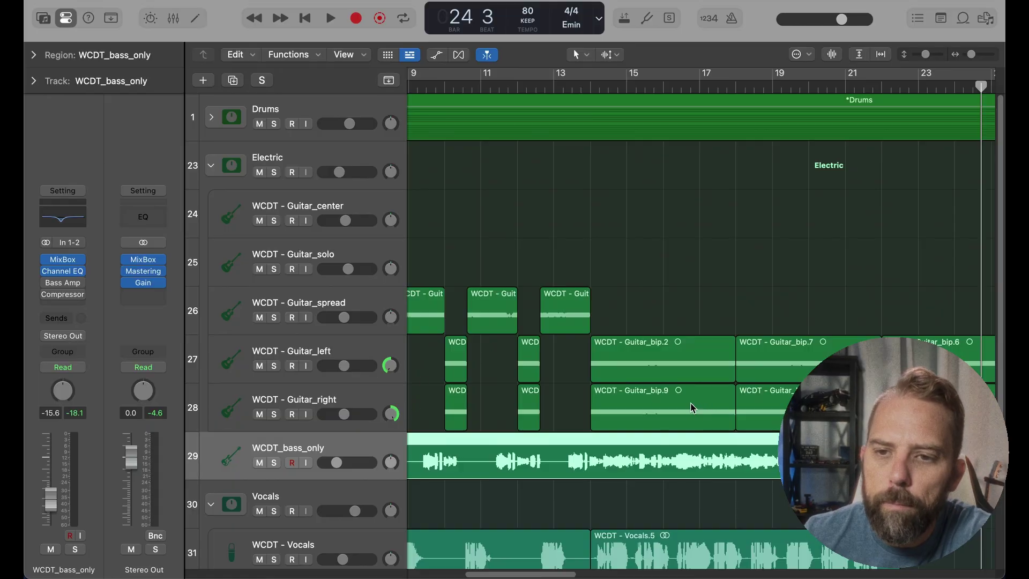
{"action": "left_click", "coordinate": [372, 307]}
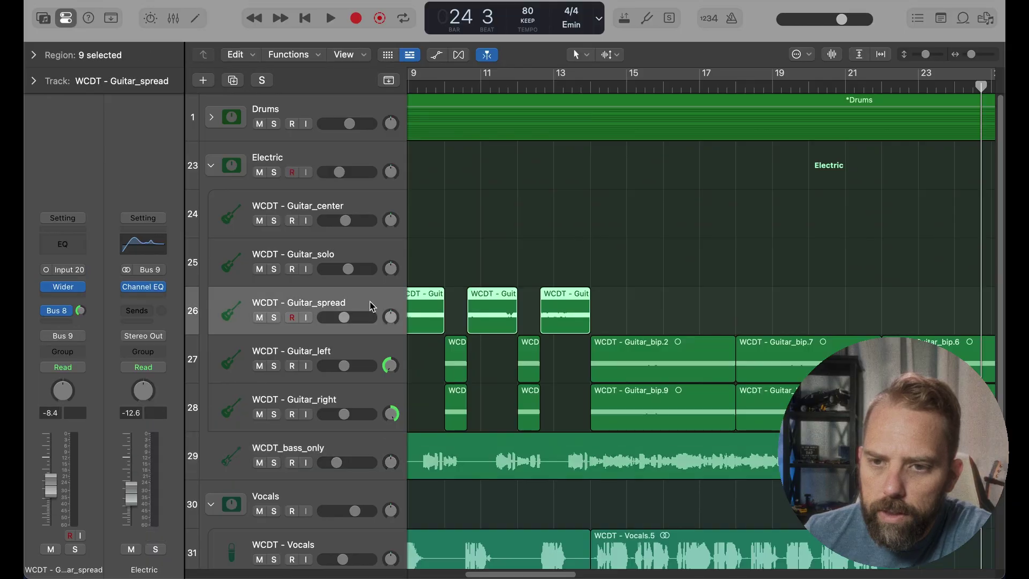
{"action": "left_click", "coordinate": [67, 290]}
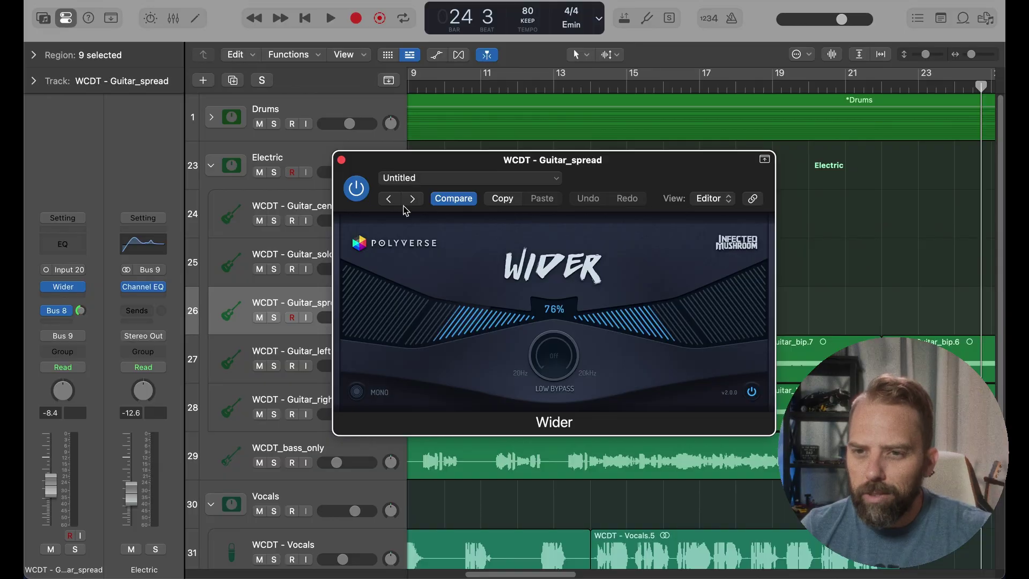
{"action": "left_click", "coordinate": [342, 160]}
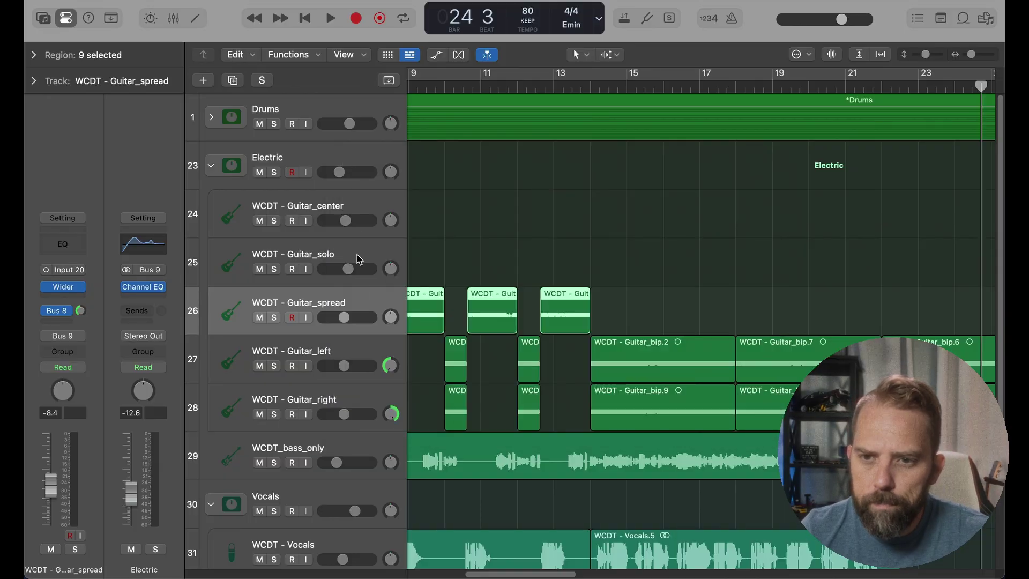
Step: Inspect the Stereo Delay plug-in on the Gtr Delay bus fed by the WCDT - Guitar_solo track's Bus 8 send, and close it
{"action": "left_click", "coordinate": [359, 257]}
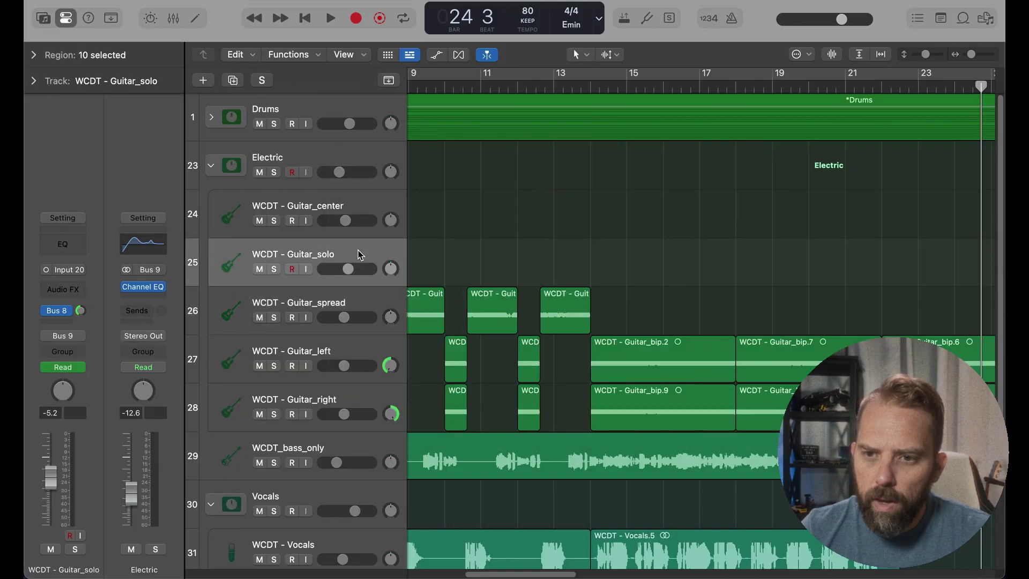
{"action": "left_click", "coordinate": [79, 310]}
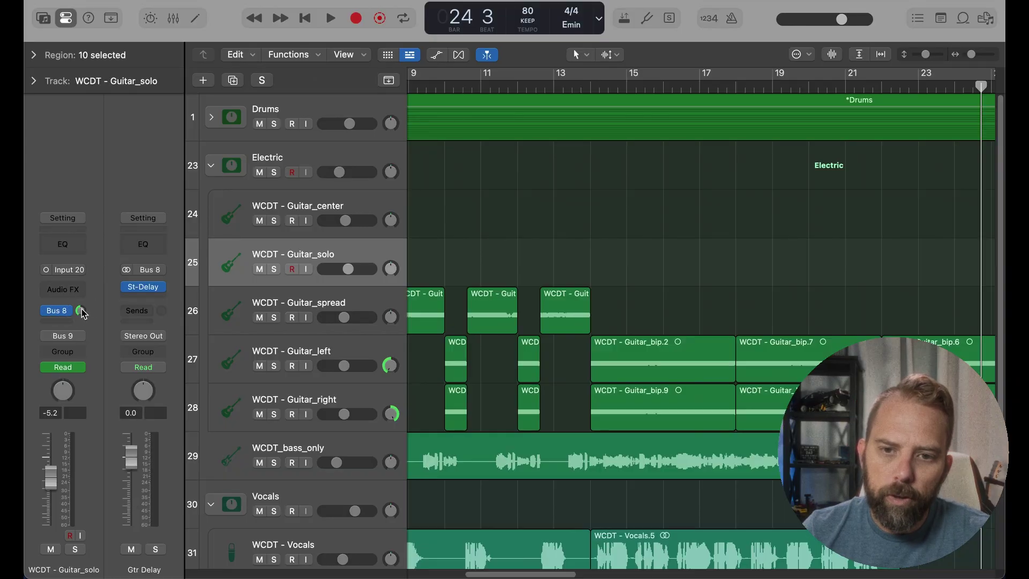
{"action": "left_click", "coordinate": [144, 289]}
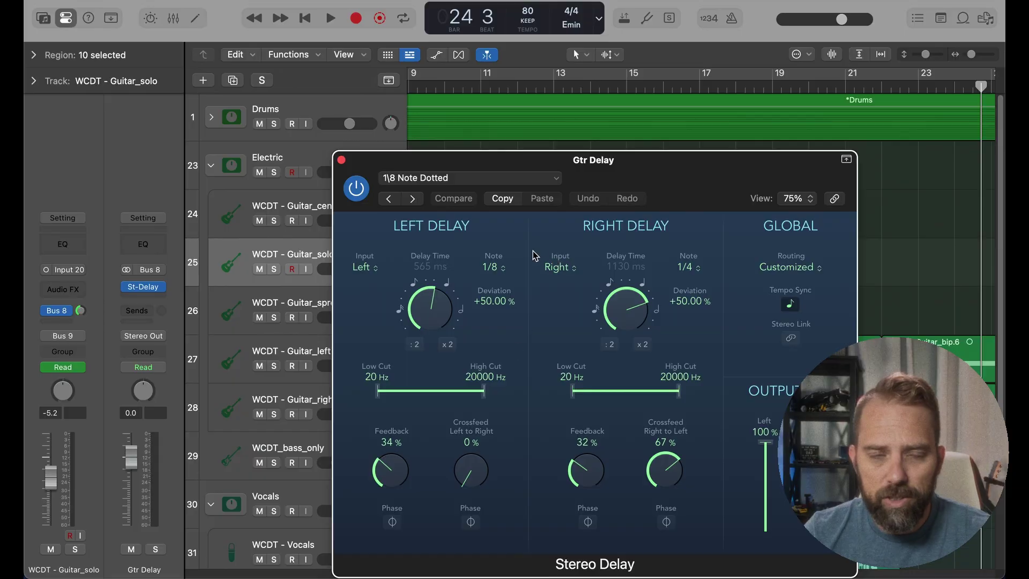
{"action": "left_click", "coordinate": [341, 159]}
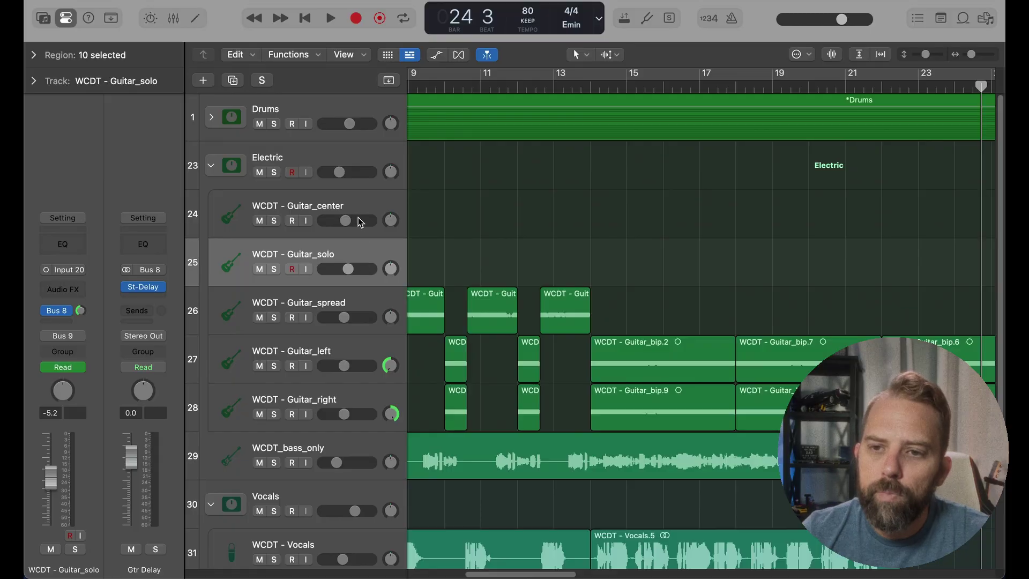
Step: Compare the channel strips of the WCDT - Guitar_center and WCDT - Guitar_solo tracks
{"action": "left_click", "coordinate": [363, 209]}
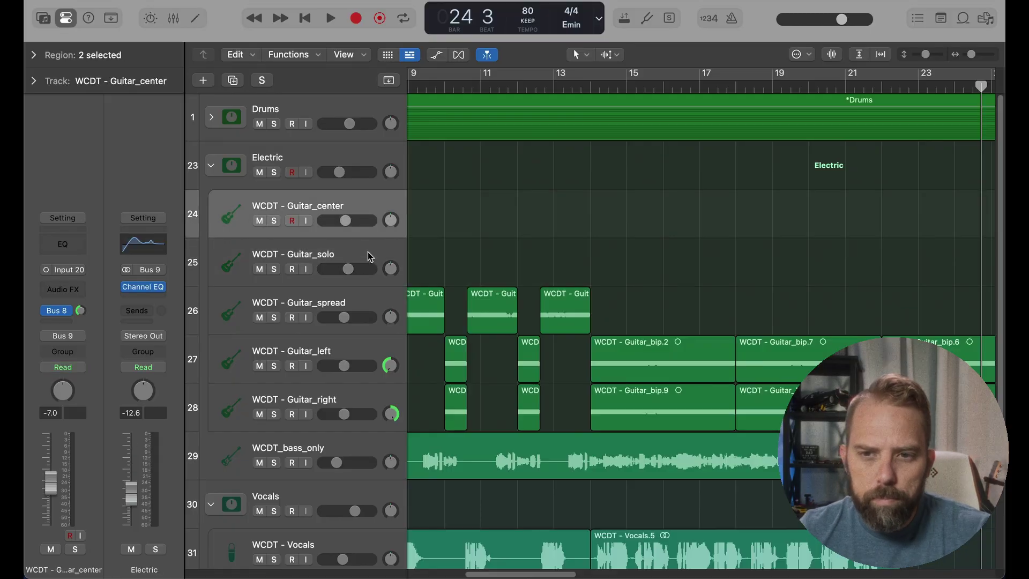
{"action": "left_click", "coordinate": [369, 258]}
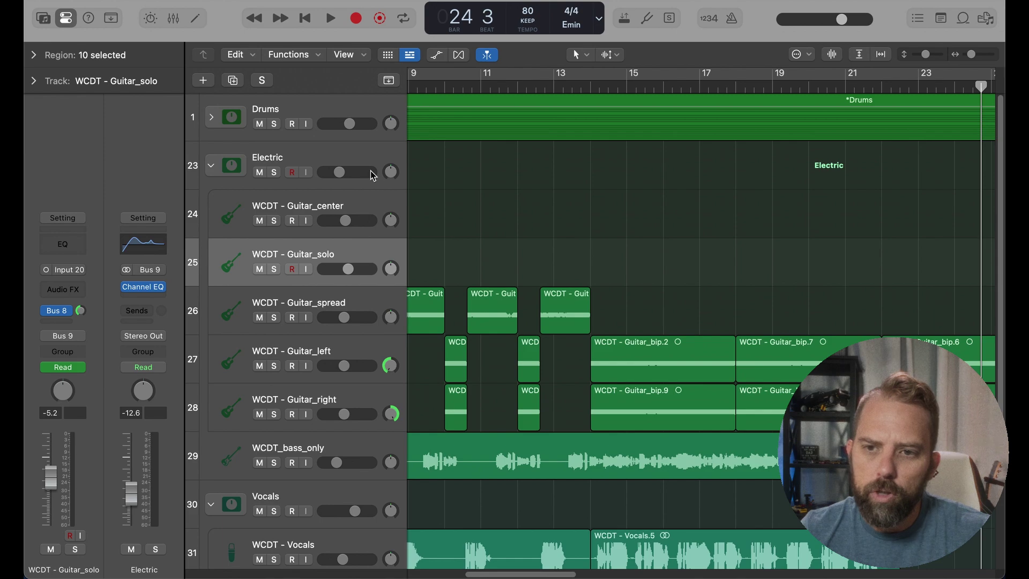
{"action": "left_click", "coordinate": [375, 202]}
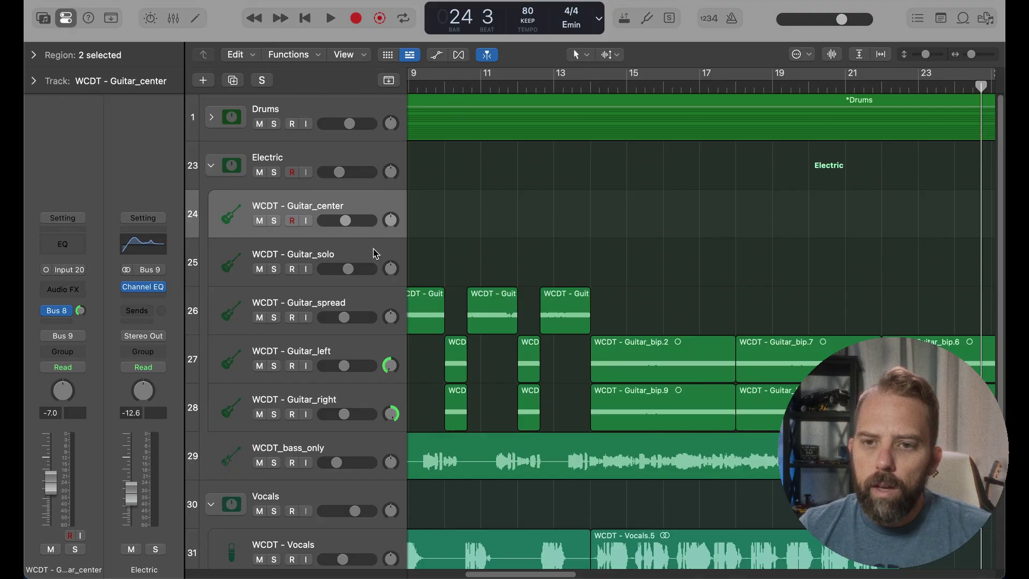
Step: Inspect the Channel EQ on the Electric stack, close it and collapse the stack
{"action": "left_click", "coordinate": [366, 157]}
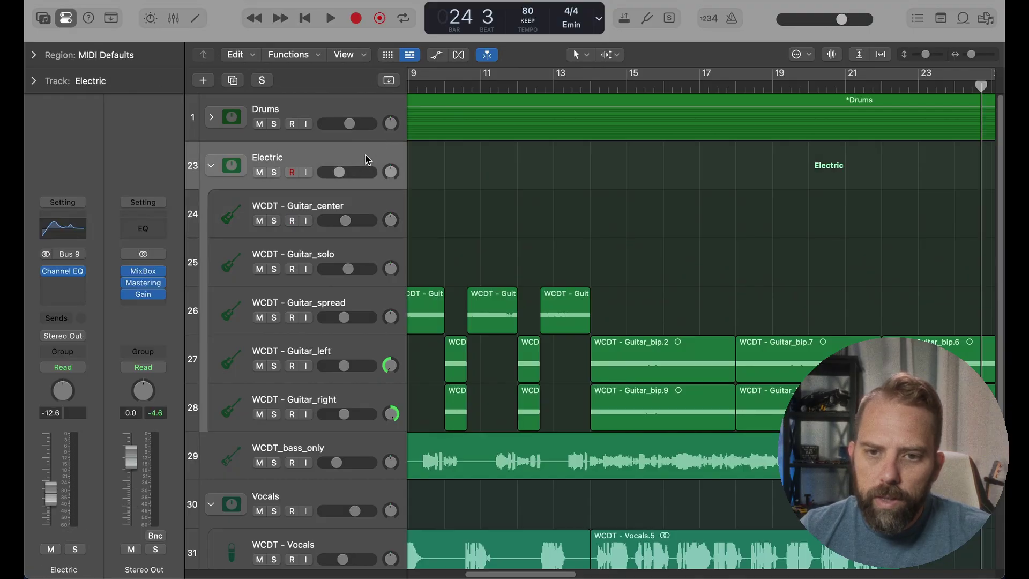
{"action": "left_click", "coordinate": [65, 274]}
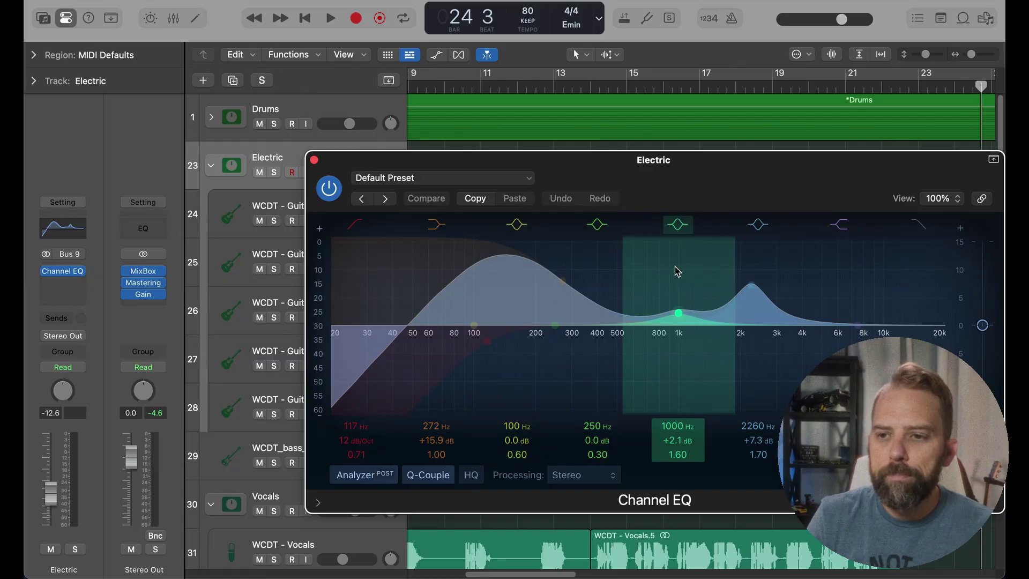
{"action": "left_click", "coordinate": [315, 161]}
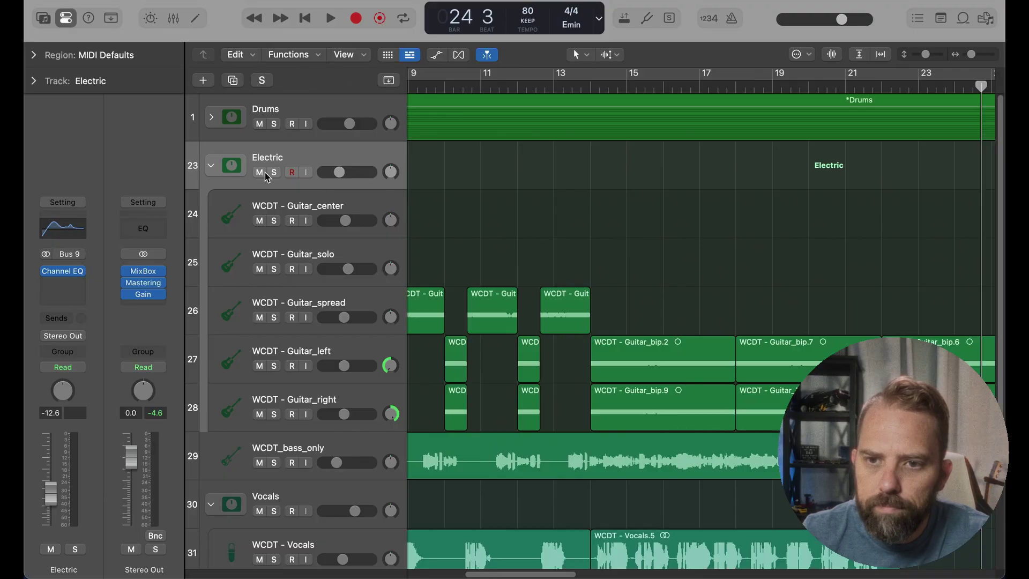
{"action": "left_click", "coordinate": [212, 167]}
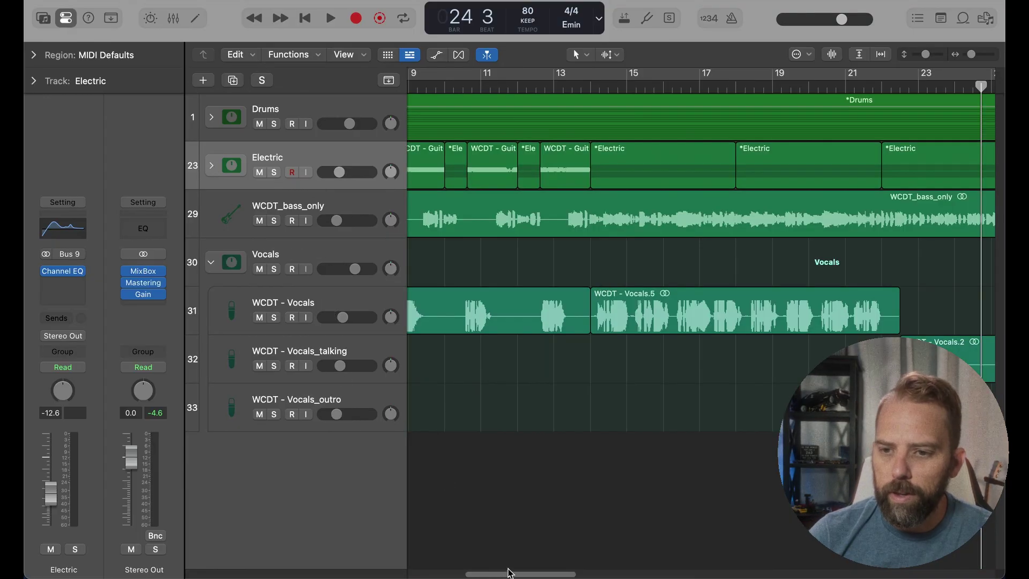
Step: Solo the Vocals stack and play a short passage from bar 16
{"action": "left_click_drag", "start_coordinate": [515, 576], "coordinate": [540, 558]}
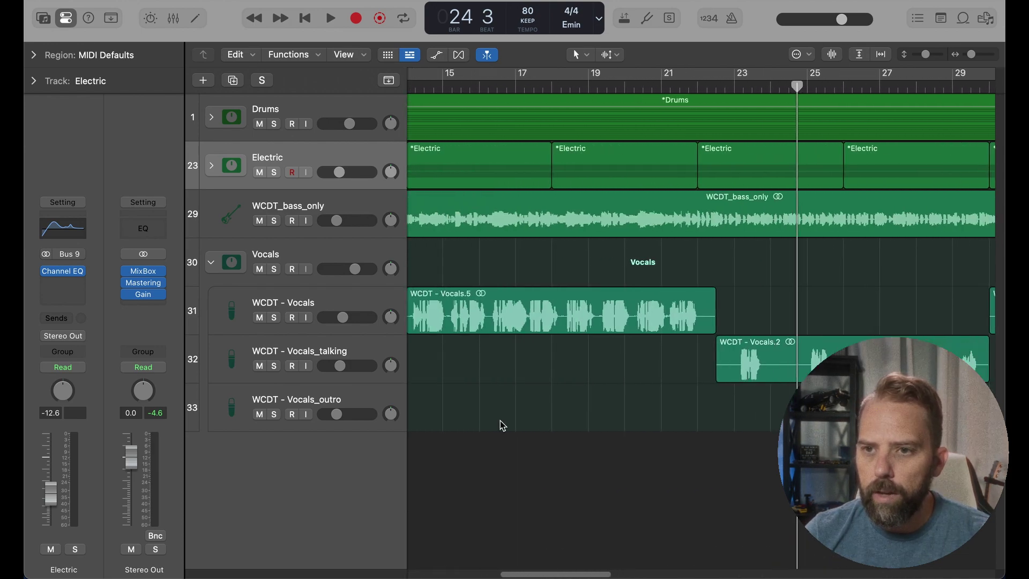
{"action": "left_click", "coordinate": [493, 86]}
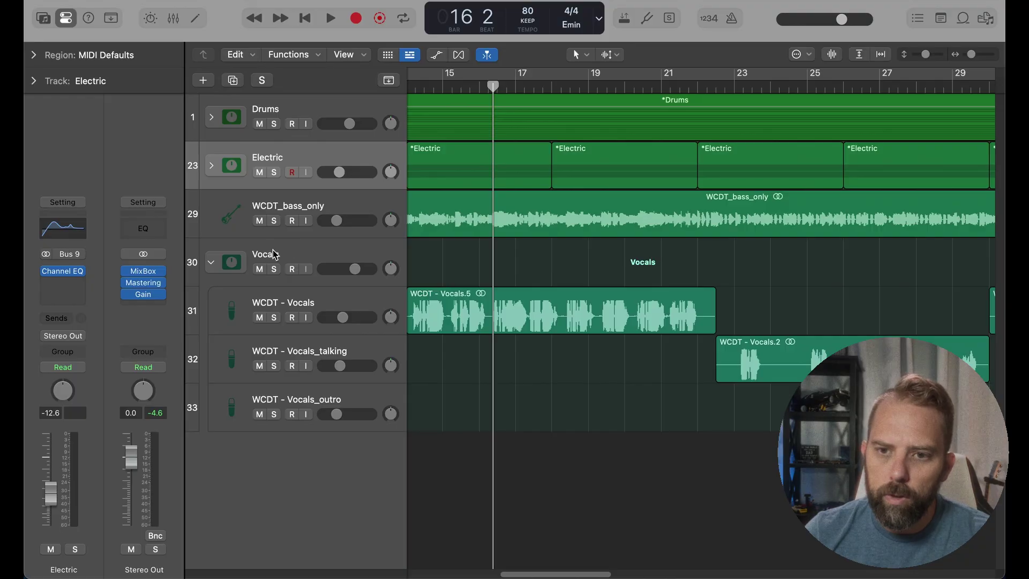
{"action": "left_click", "coordinate": [274, 269]}
{"action": "key", "text": "space"}
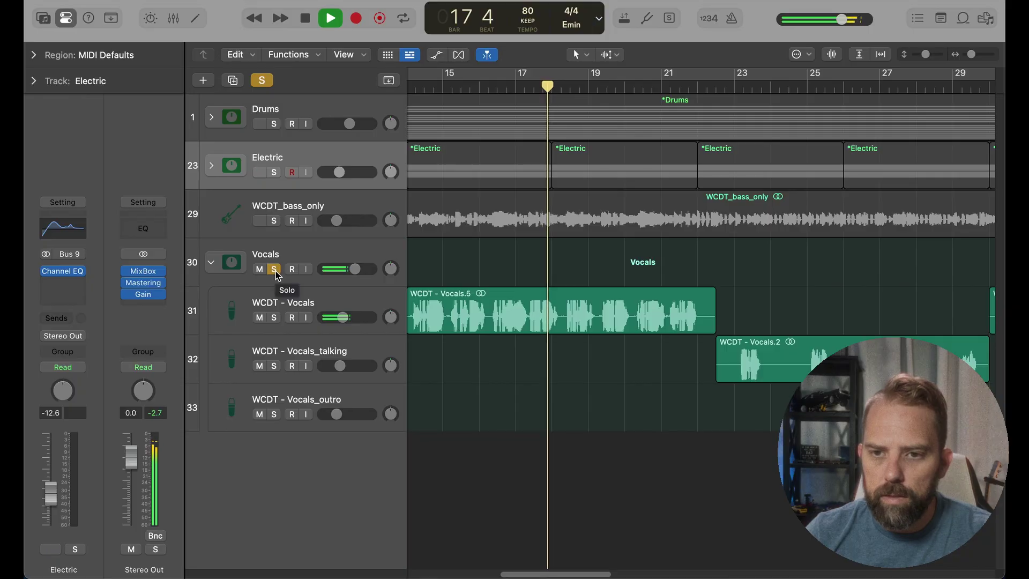
{"action": "key", "text": "space"}
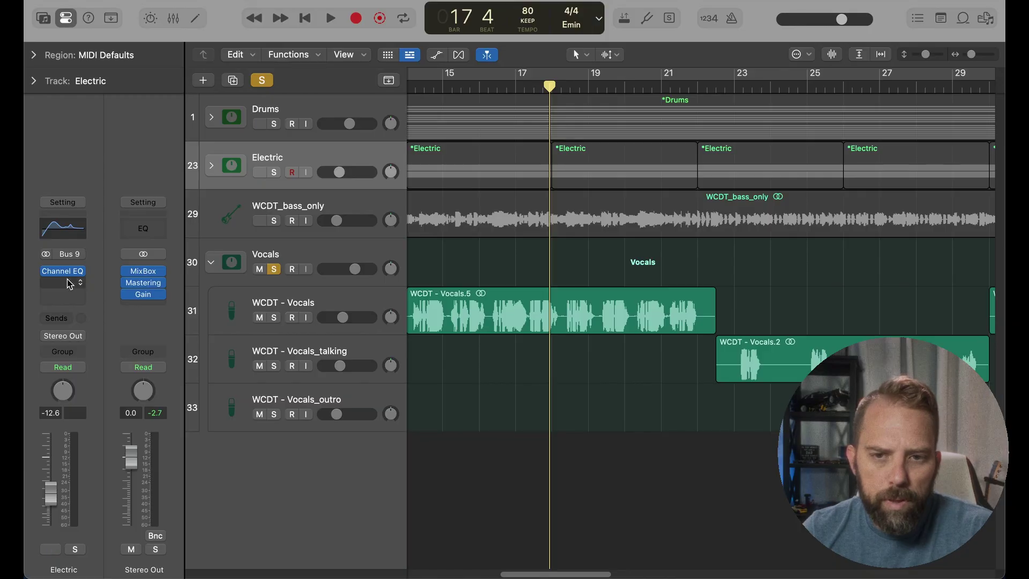
Step: Examine all eight modules of the WCDT - Vocals track's MixBox plug-in, playing a short passage to watch its meters, and close it
{"action": "left_click", "coordinate": [361, 244]}
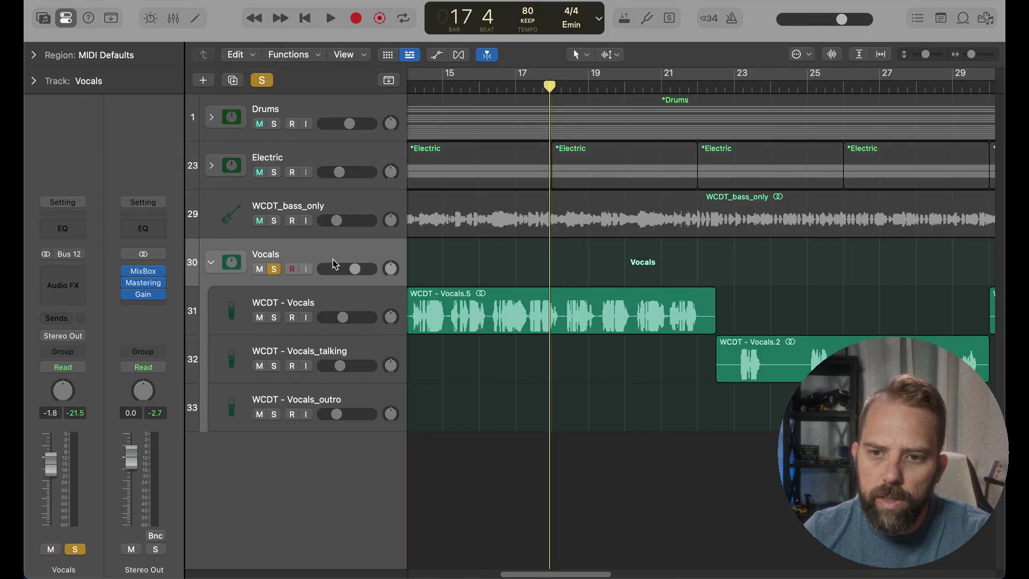
{"action": "left_click", "coordinate": [332, 307]}
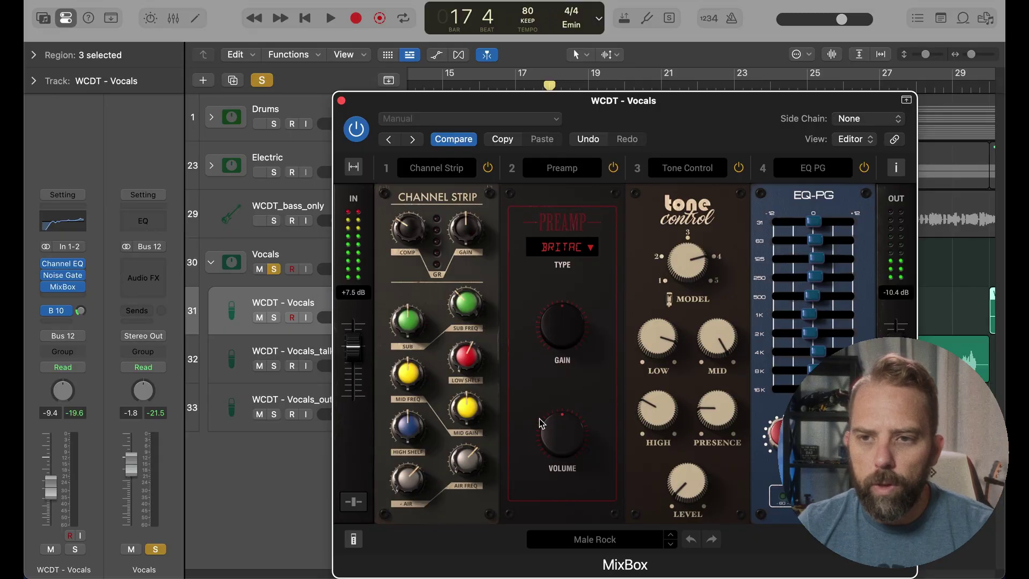
{"action": "left_click_drag", "start_coordinate": [663, 110], "coordinate": [613, 52]}
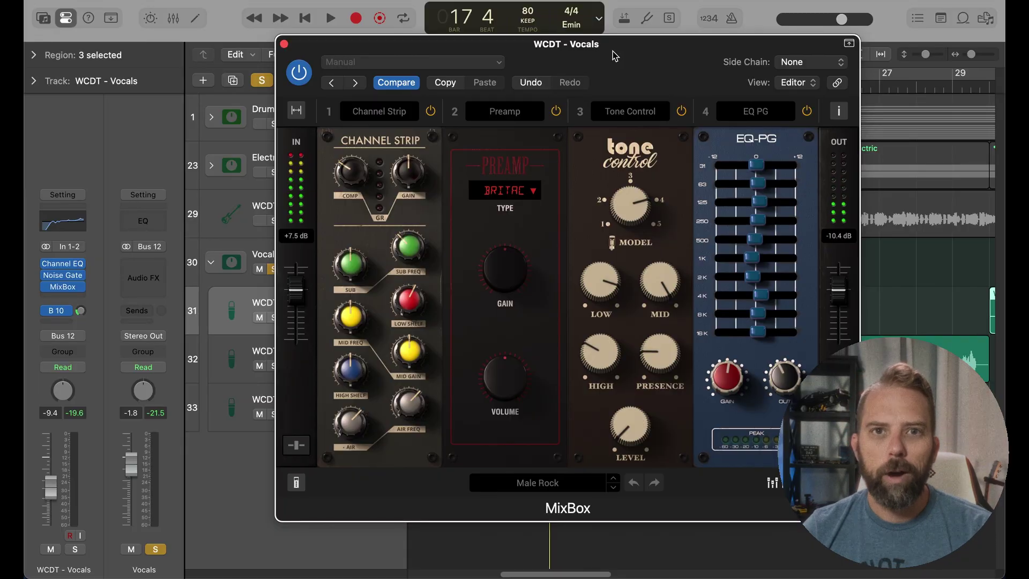
{"action": "left_click_drag", "start_coordinate": [610, 52], "coordinate": [609, 73]}
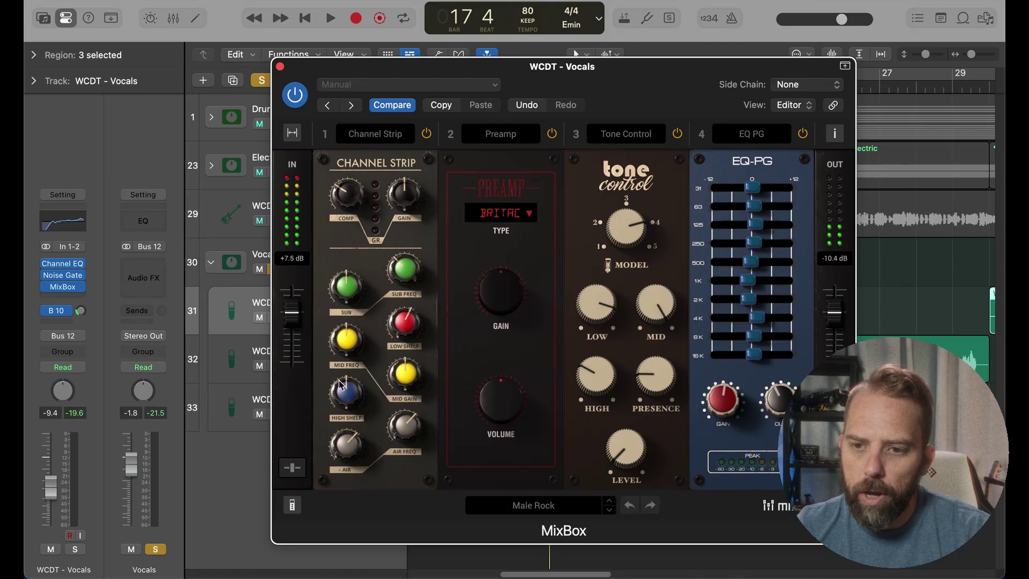
{"action": "left_click_drag", "start_coordinate": [492, 488], "coordinate": [740, 488]}
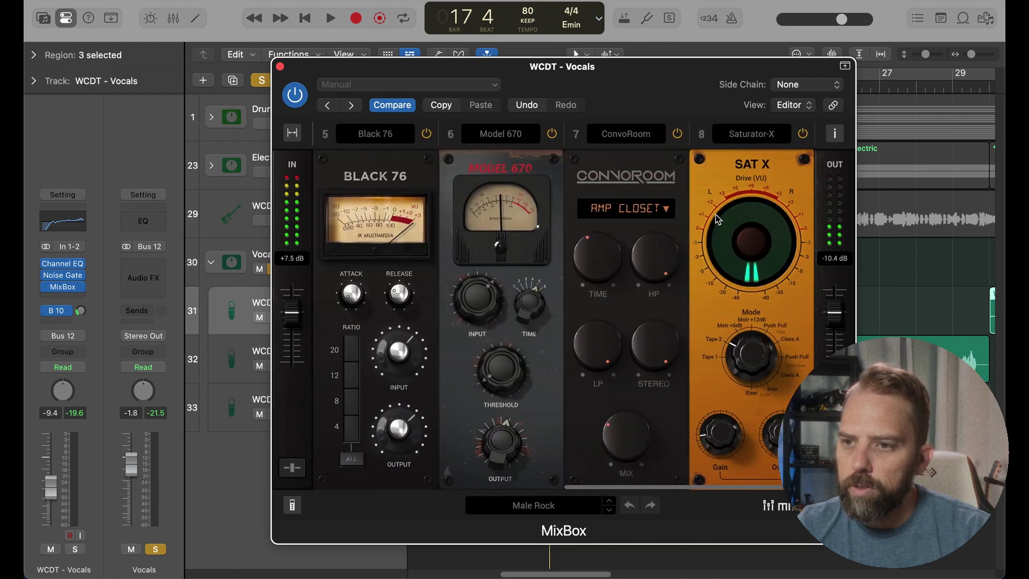
{"action": "key", "text": "space"}
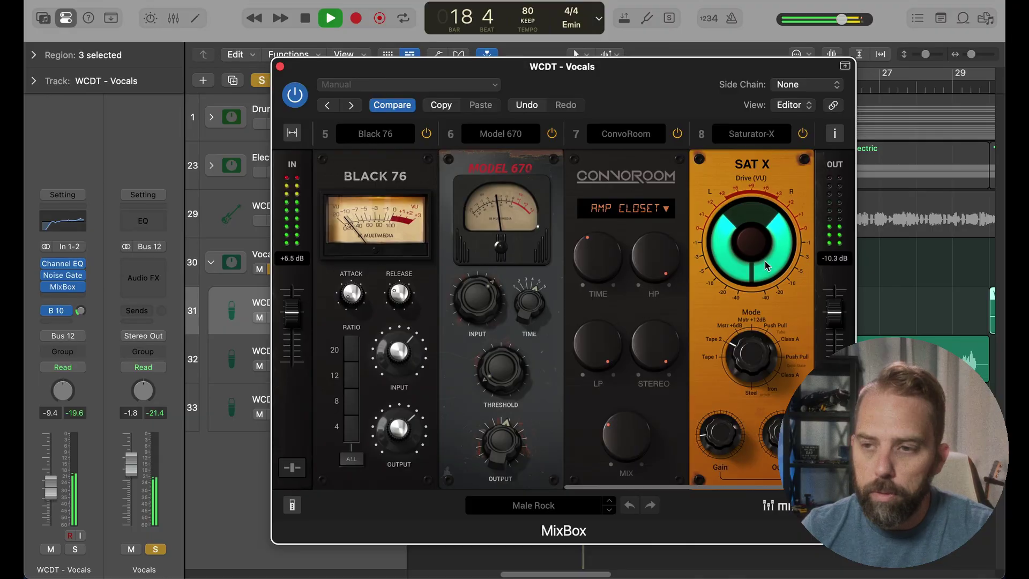
{"action": "key", "text": "space"}
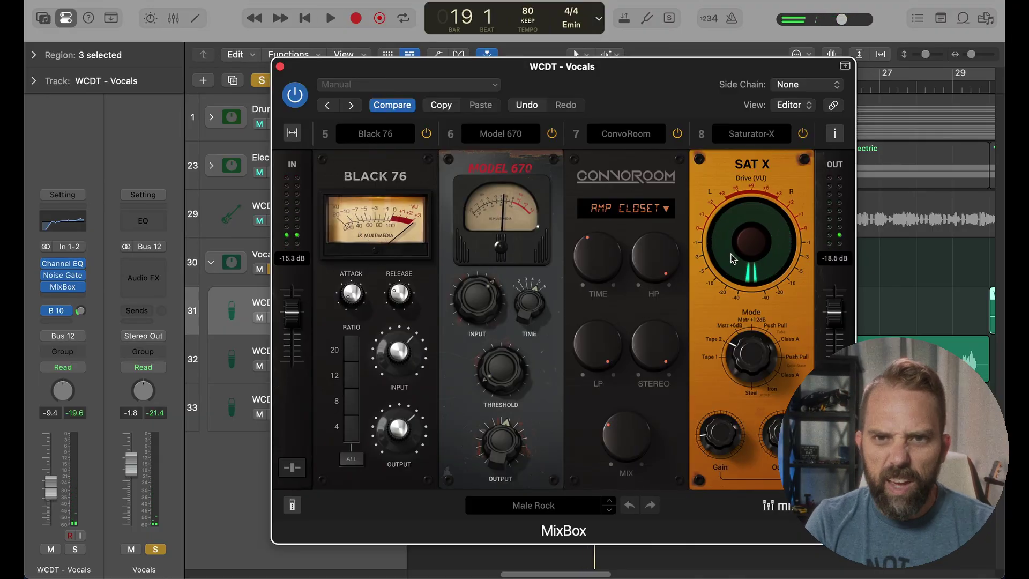
{"action": "left_click", "coordinate": [280, 67]}
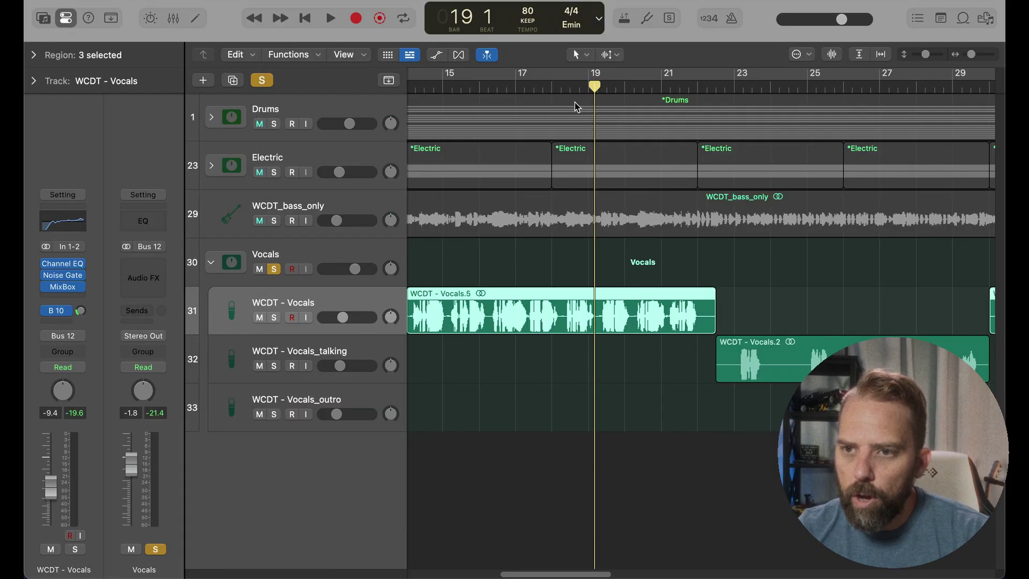
Step: Play the soloed talking vocals briefly from bar 23
{"action": "left_click_drag", "start_coordinate": [600, 90], "coordinate": [734, 89]}
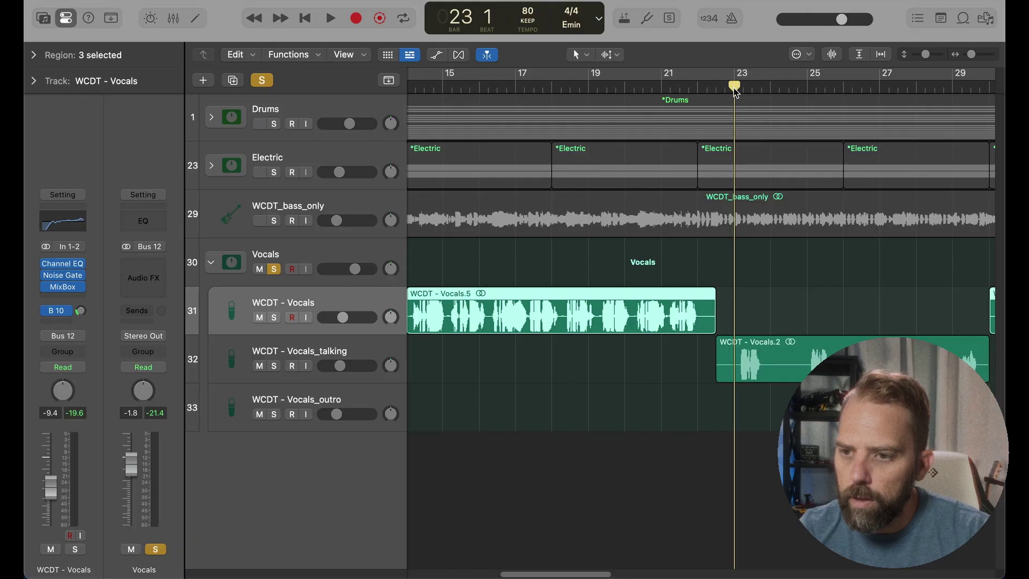
{"action": "key", "text": "space"}
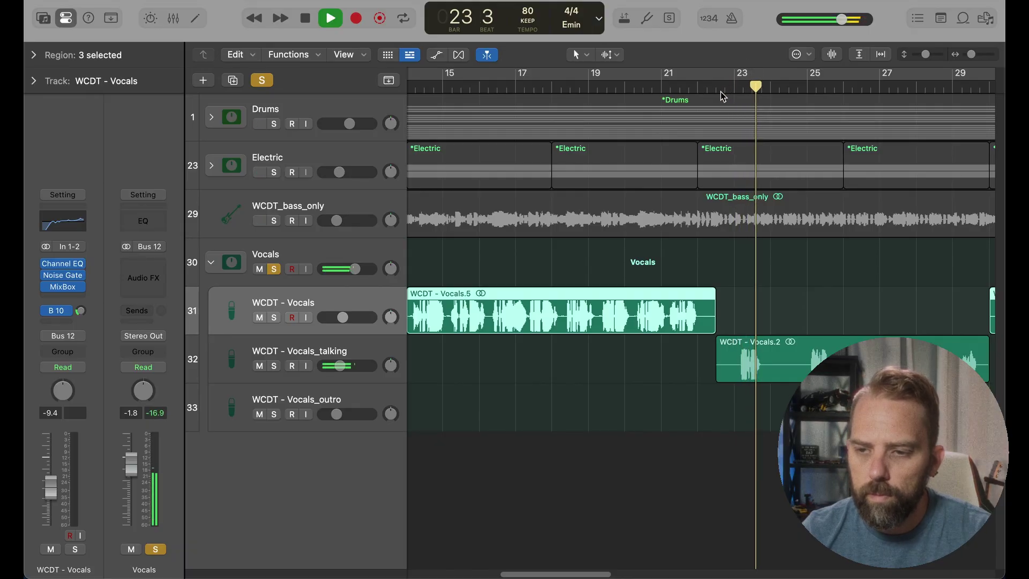
{"action": "key", "text": "space"}
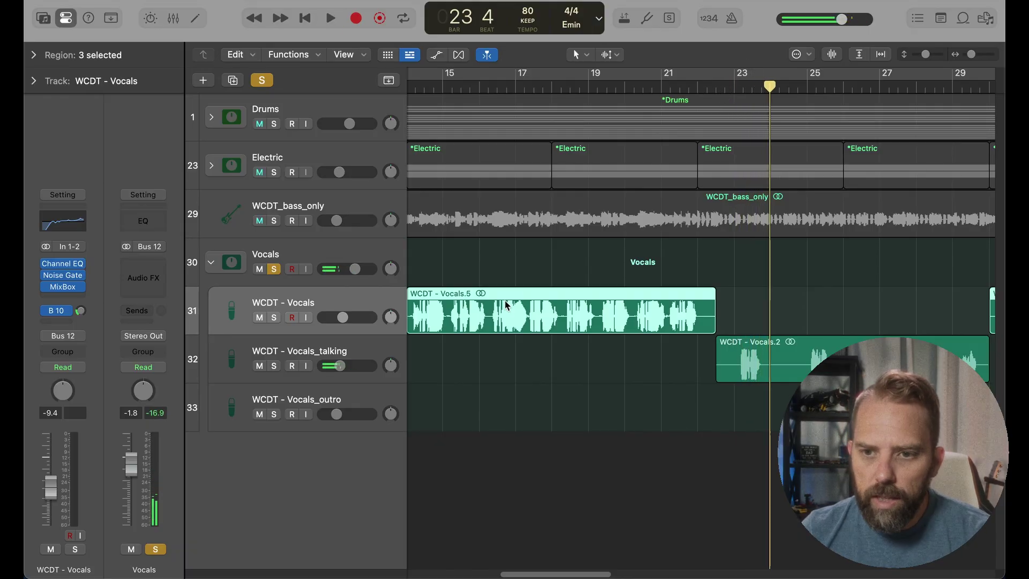
Step: Examine the module chain of the MixBox plug-in on the WCDT - Vocals_talking track, including its De-Esser, and close the plug-in
{"action": "left_click", "coordinate": [393, 352]}
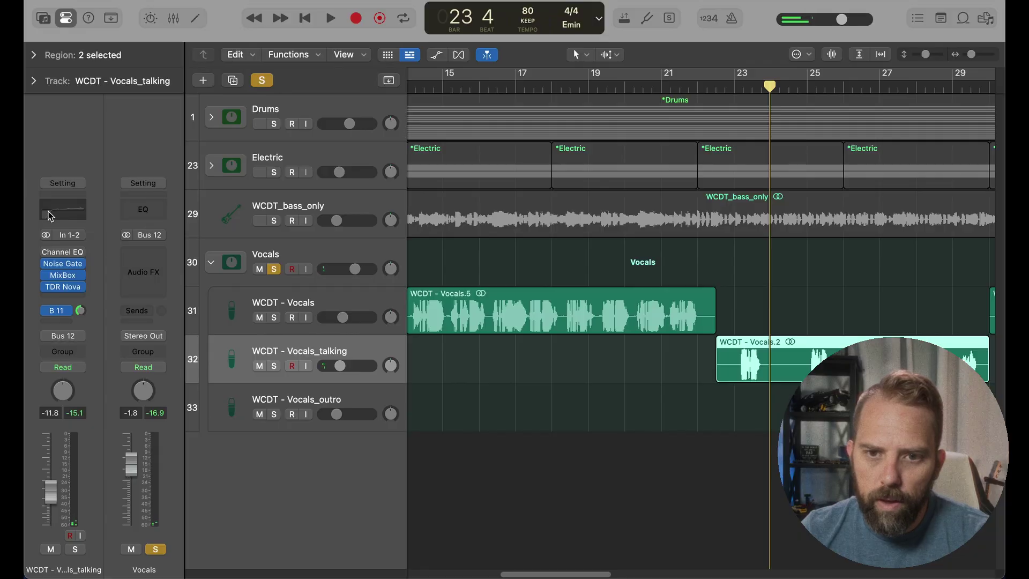
{"action": "mouse_move", "coordinate": [64, 280]}
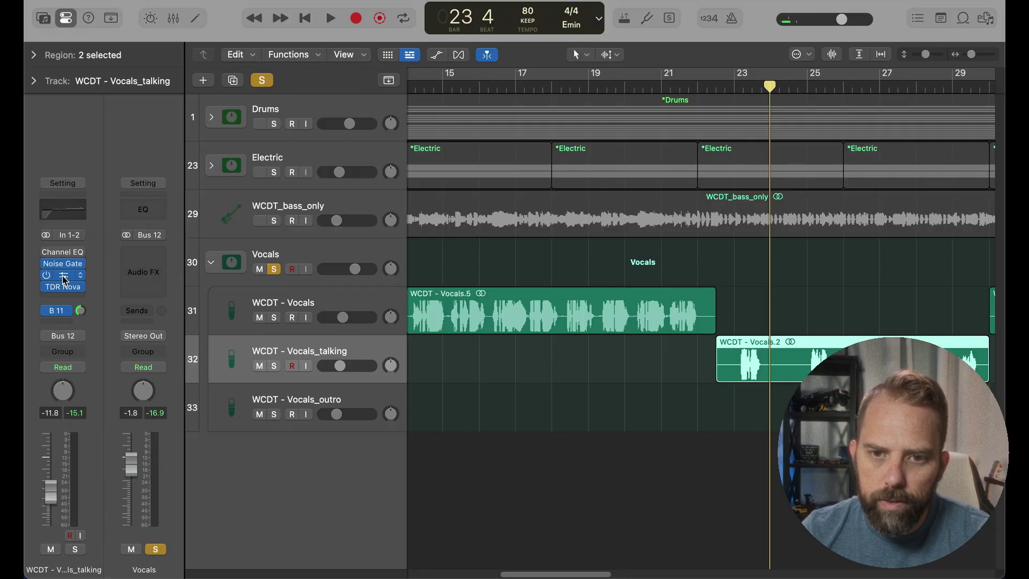
{"action": "left_click", "coordinate": [63, 276]}
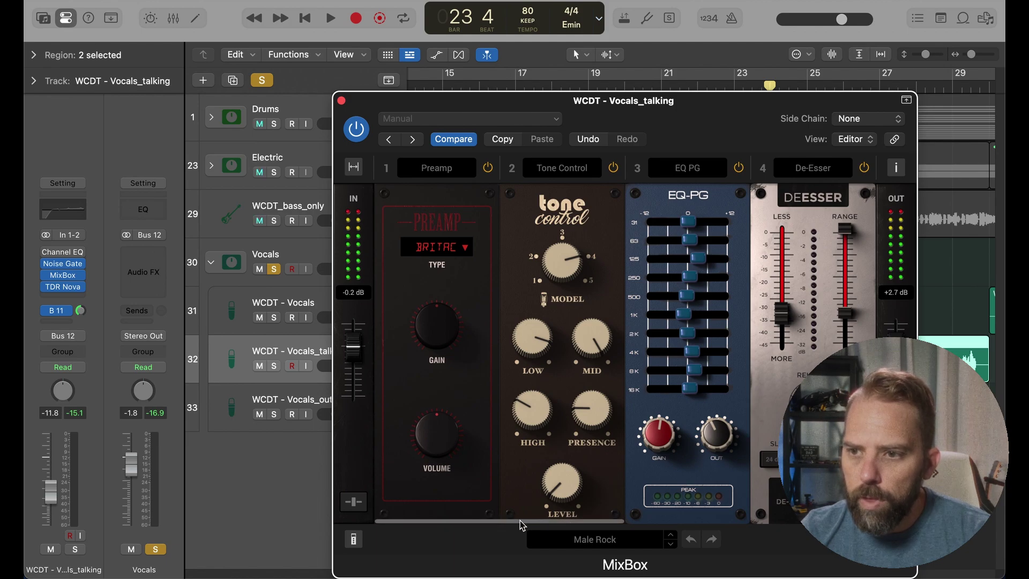
{"action": "left_click_drag", "start_coordinate": [522, 520], "coordinate": [795, 519]}
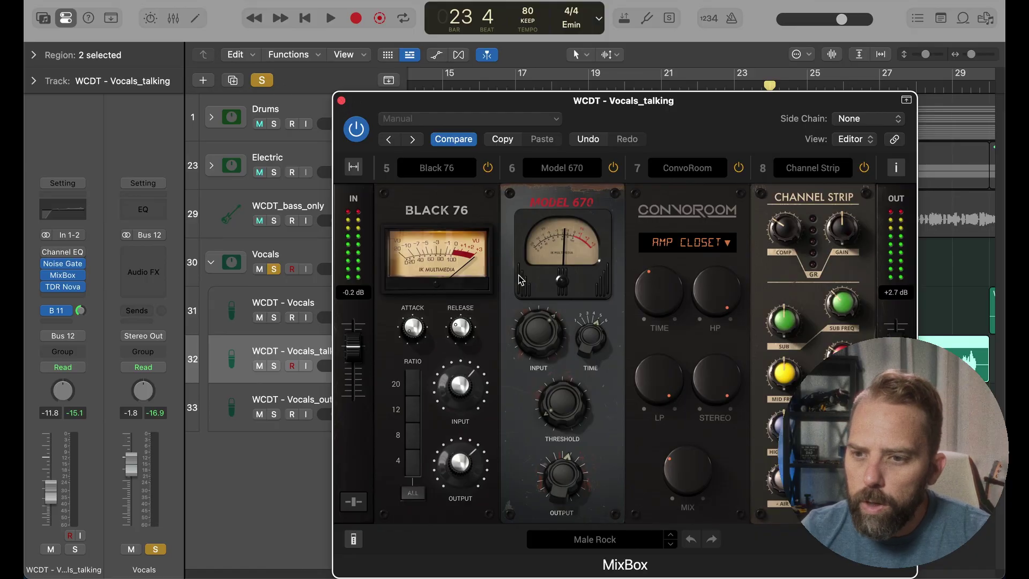
{"action": "left_click_drag", "start_coordinate": [644, 523], "coordinate": [496, 531]}
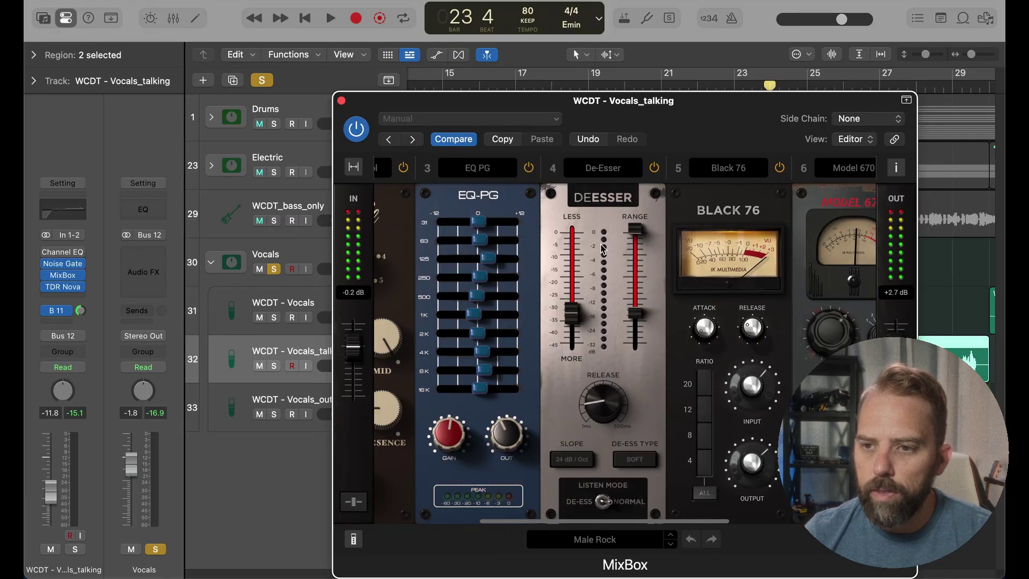
{"action": "left_click", "coordinate": [341, 100]}
Step: Inspect the talking vocal track's TDR Nova dynamic EQ during a short playback, and close the plug-in
{"action": "left_click", "coordinate": [60, 287]}
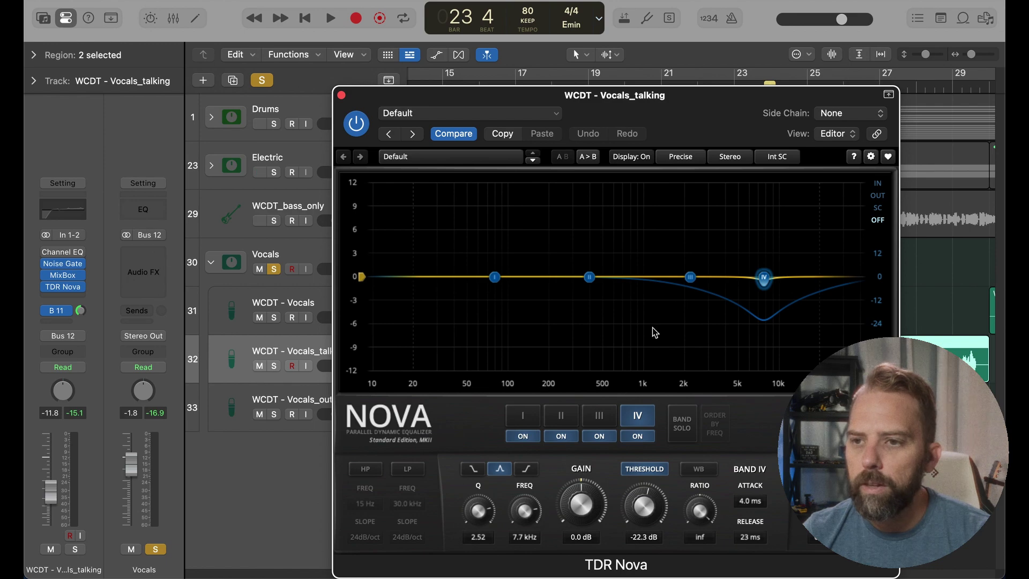
{"action": "key", "text": "space"}
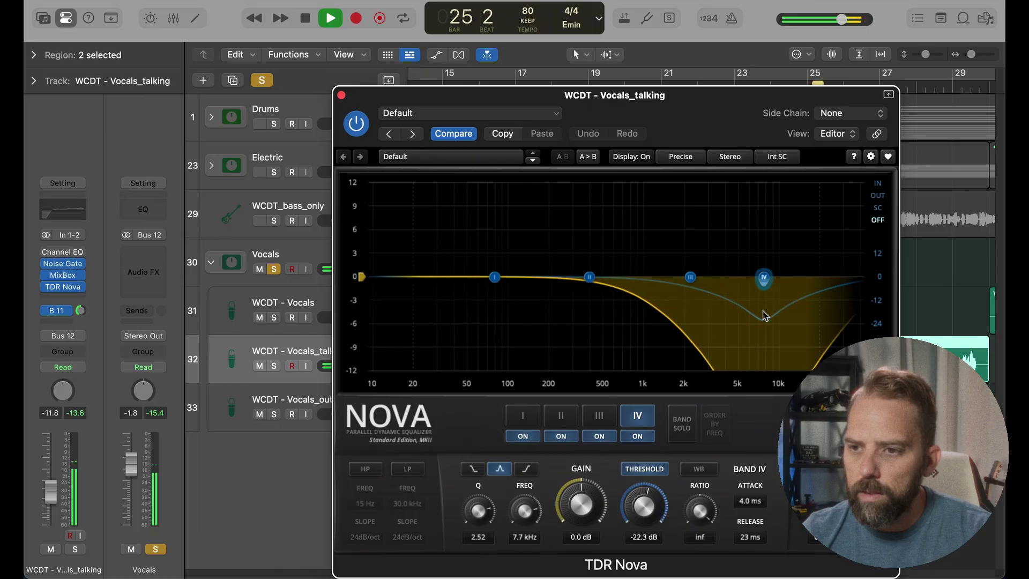
{"action": "key", "text": "space"}
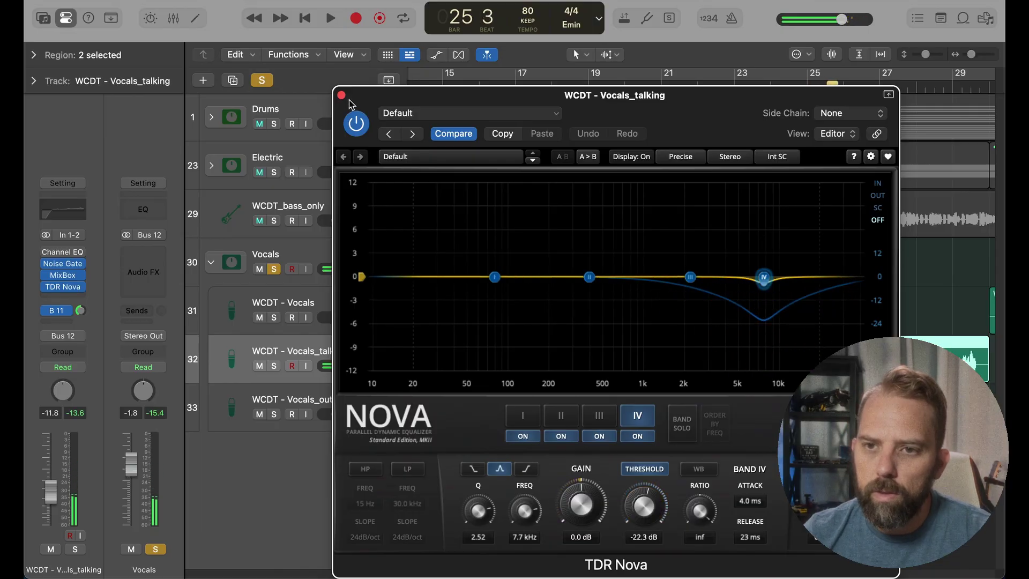
{"action": "left_click", "coordinate": [342, 95]}
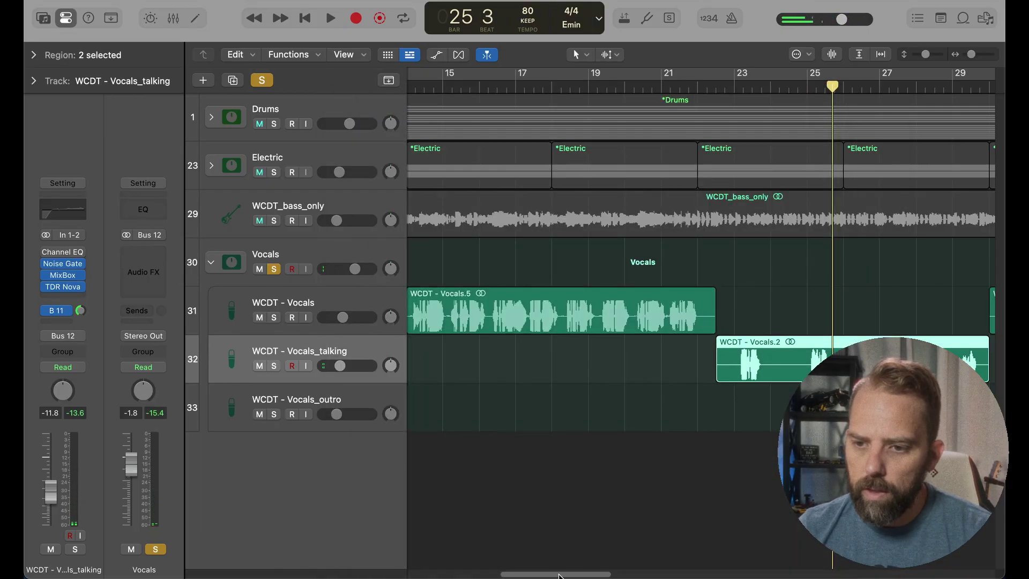
Step: Select the WCDT - Vocals_outro track and play its soloed vocals briefly from the last beat of bar 63
{"action": "left_click_drag", "start_coordinate": [557, 574], "coordinate": [857, 565]}
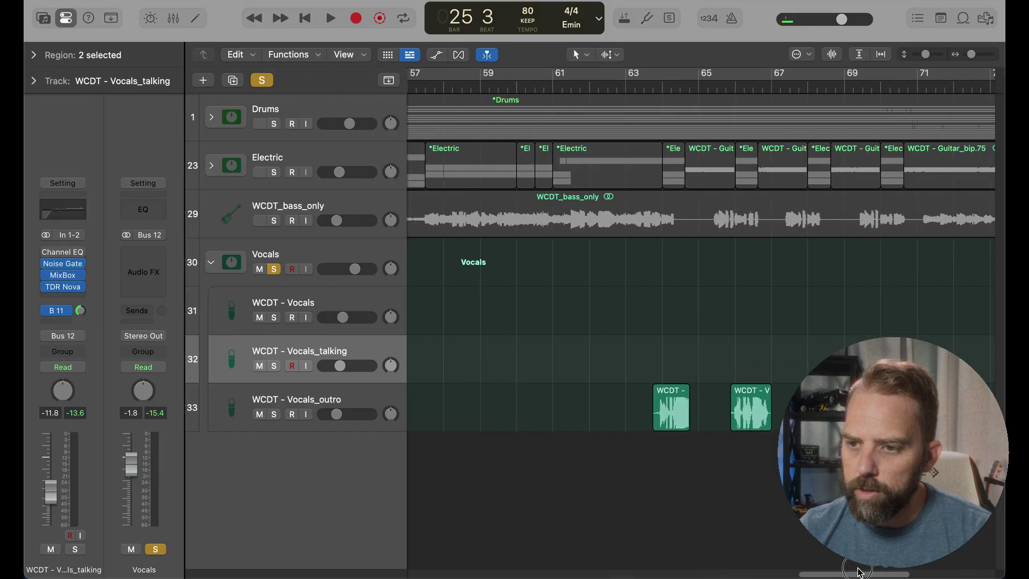
{"action": "left_click", "coordinate": [657, 87]}
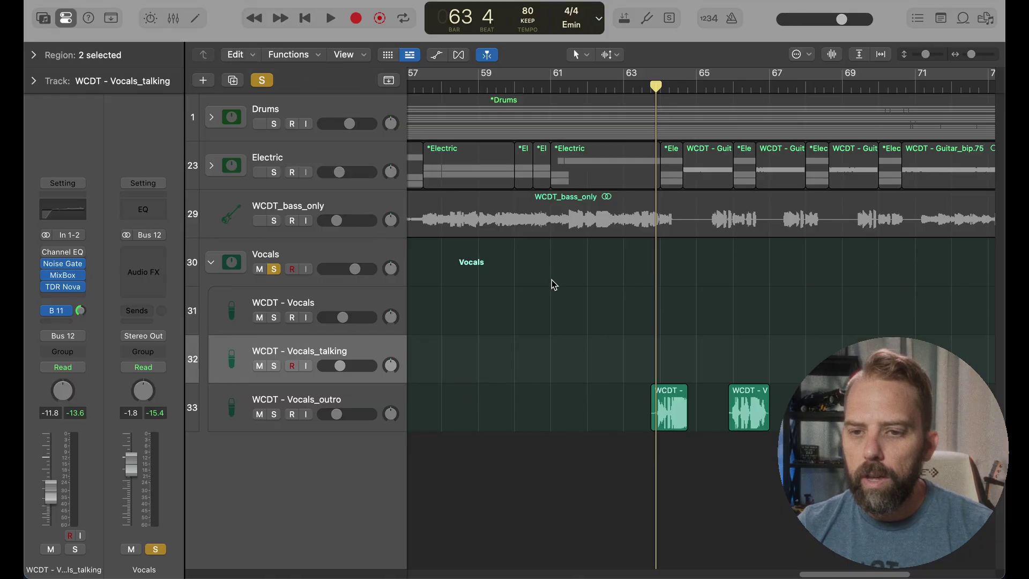
{"action": "left_click", "coordinate": [329, 401]}
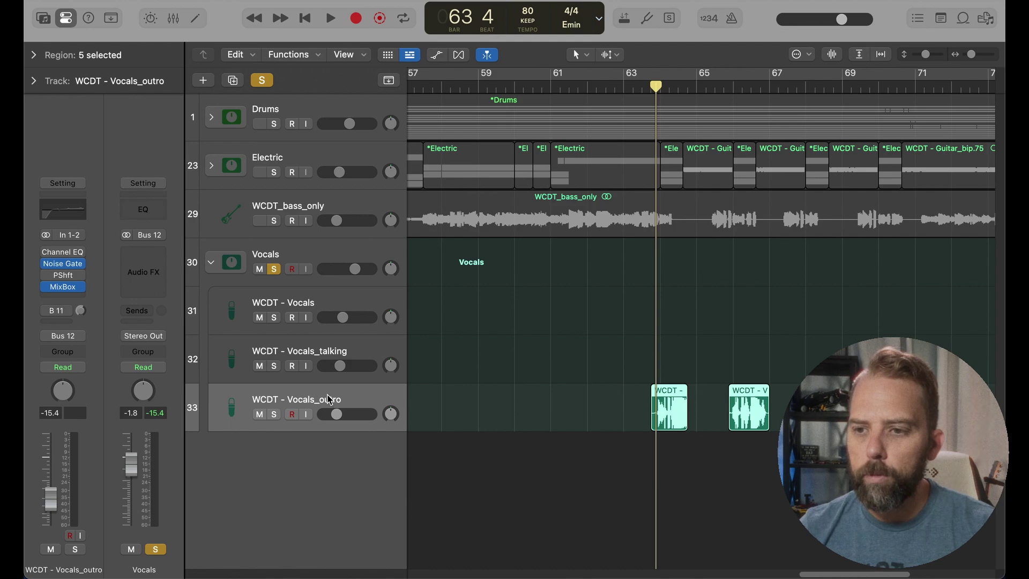
{"action": "key", "text": "space"}
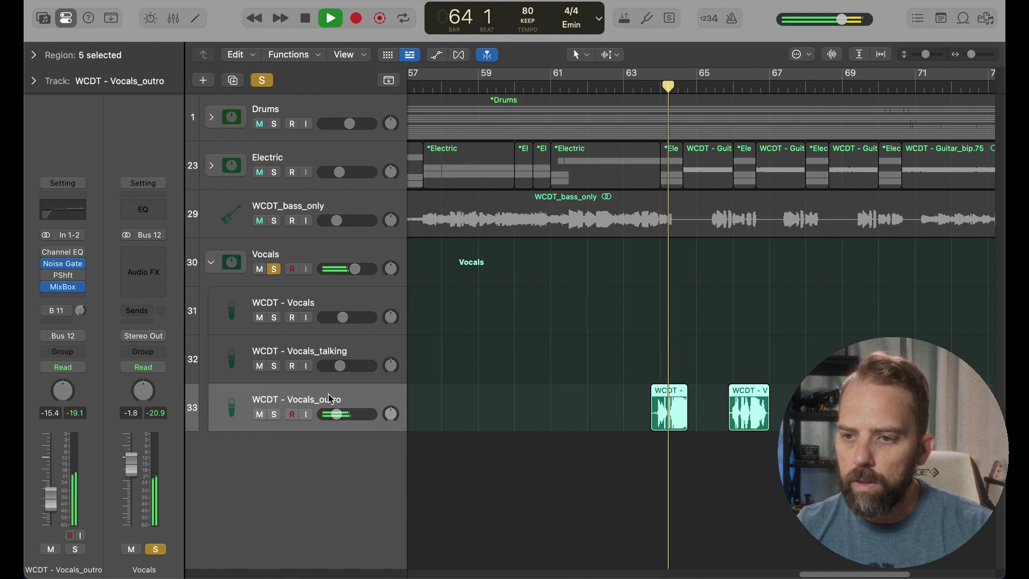
{"action": "key", "text": "space"}
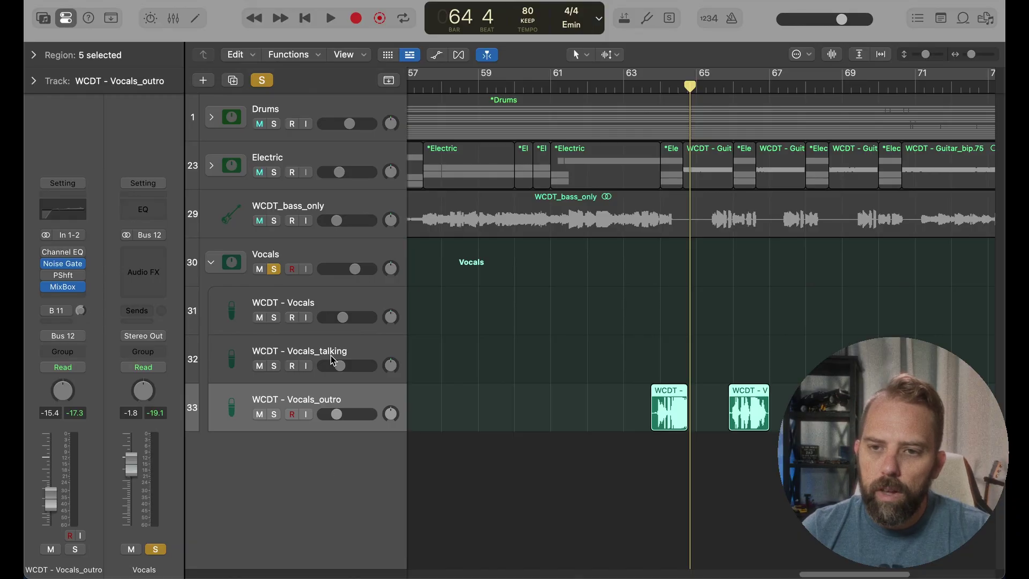
Step: Unsolo the Vocals stack and play the full mix briefly from bar 58 with the Electric stack expanded
{"action": "left_click", "coordinate": [276, 270]}
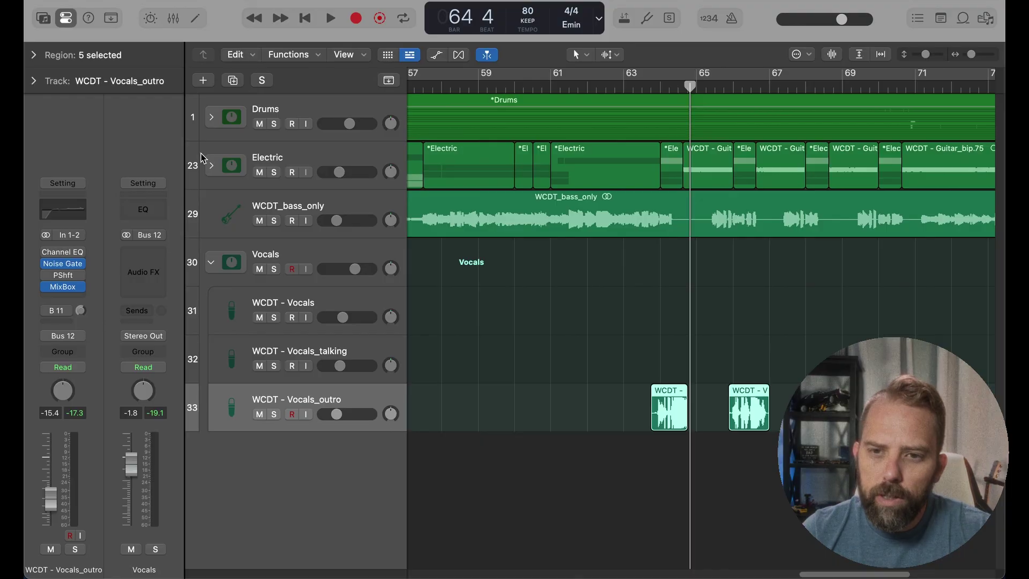
{"action": "left_click", "coordinate": [212, 167]}
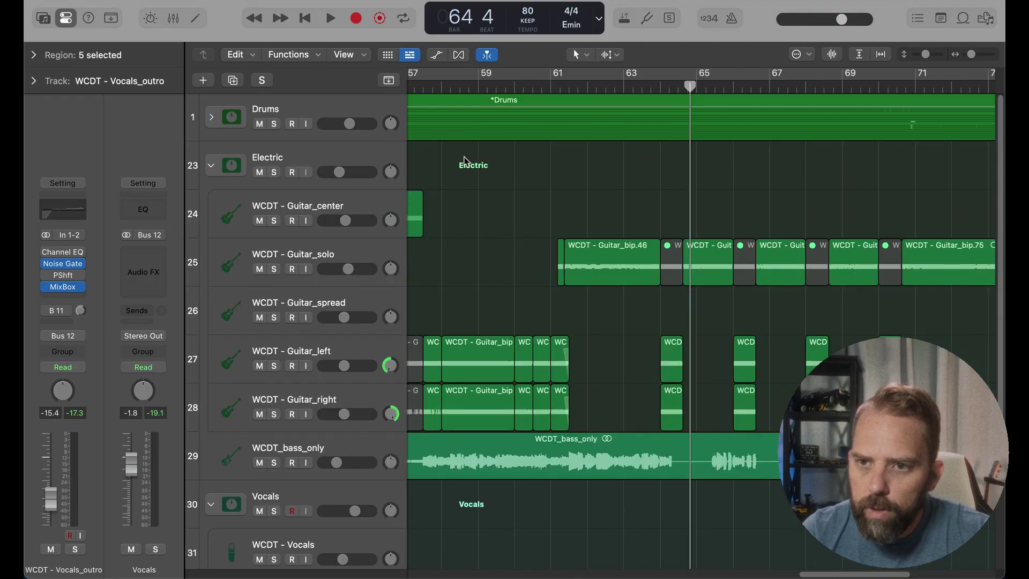
{"action": "double_click", "coordinate": [461, 86]}
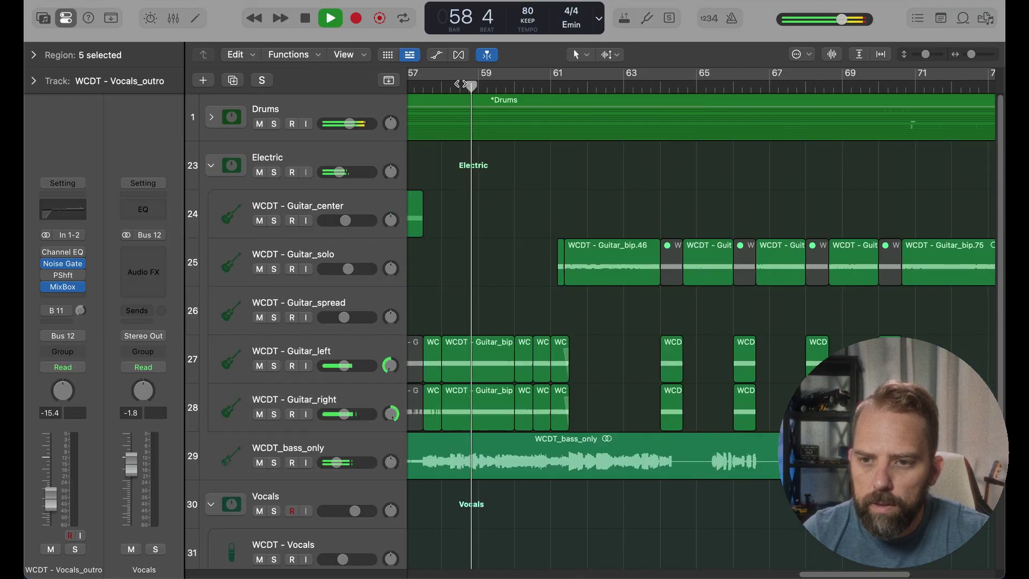
{"action": "key", "text": "space"}
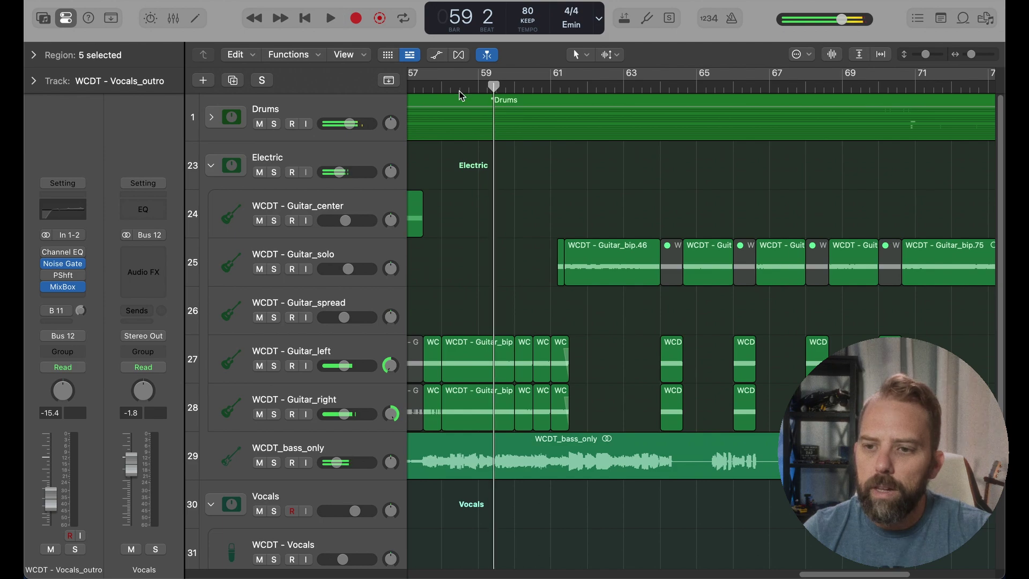
Step: Examine the enlarged waveforms of the Guitar_left and Guitar_right regions from bar 46 through bar 61, including the muted regions
{"action": "left_click_drag", "start_coordinate": [798, 575], "coordinate": [706, 577]}
{"action": "scroll", "coordinate": [681, 394], "scroll_direction": "up", "scroll_amount": 5}
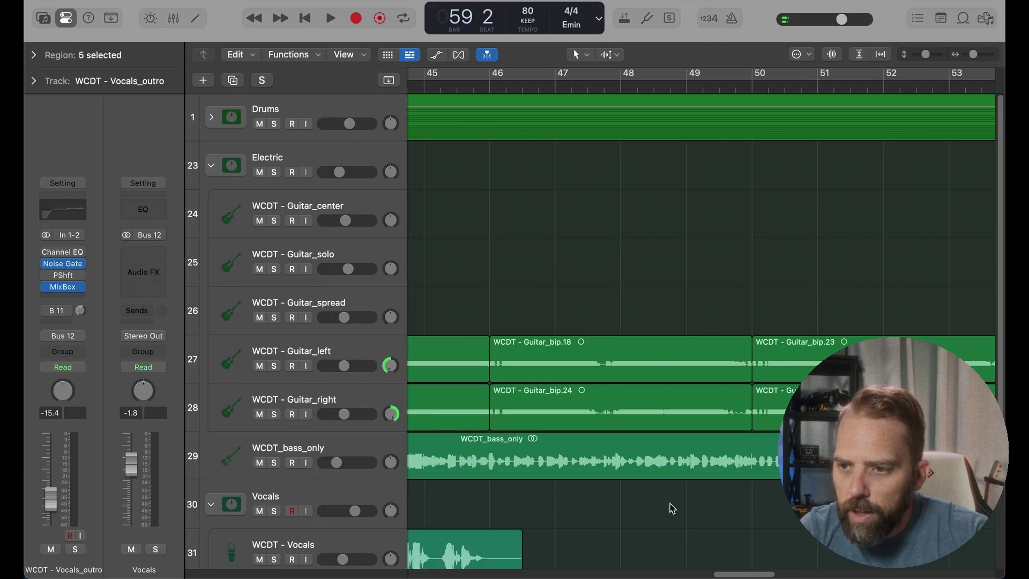
{"action": "scroll", "coordinate": [672, 507], "scroll_direction": "right", "scroll_amount": 3}
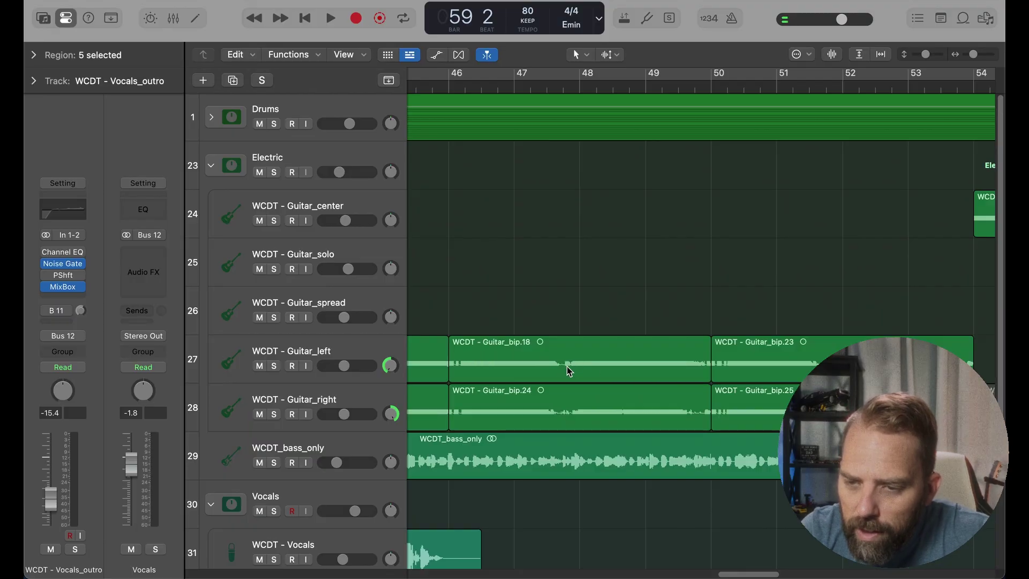
{"action": "scroll", "coordinate": [569, 369], "scroll_direction": "up", "scroll_amount": 2}
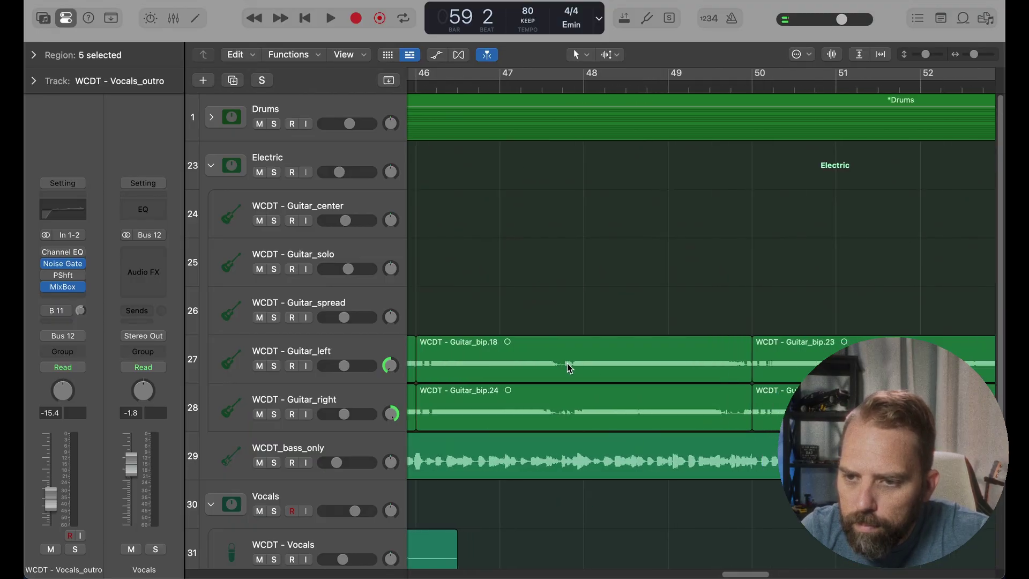
{"action": "scroll", "coordinate": [569, 368], "scroll_direction": "down", "scroll_amount": 2}
{"action": "scroll", "coordinate": [569, 369], "scroll_direction": "up", "scroll_amount": 1}
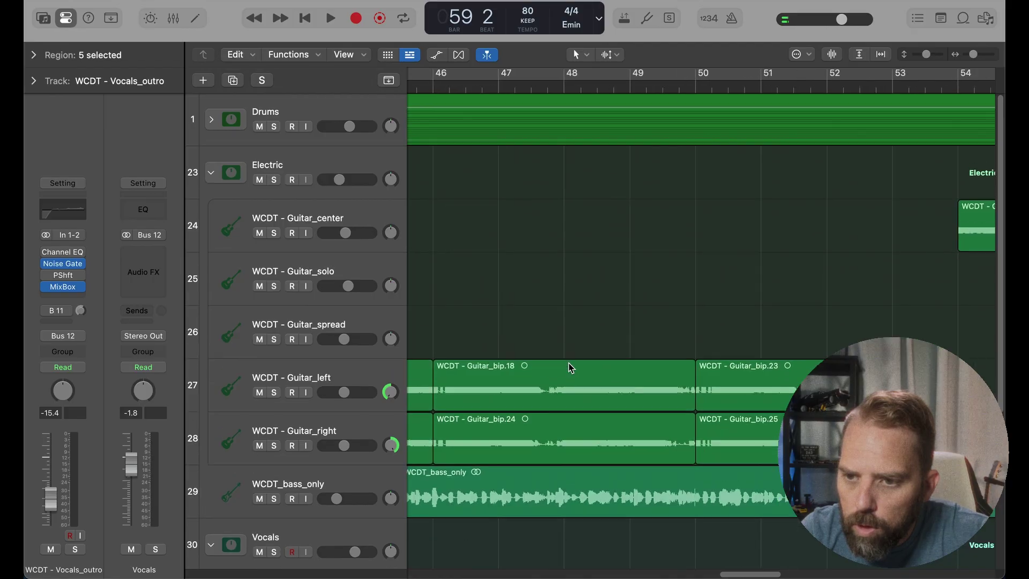
{"action": "scroll", "coordinate": [570, 368], "scroll_direction": "up", "scroll_amount": 2}
{"action": "scroll", "coordinate": [582, 423], "scroll_direction": "up", "scroll_amount": 2}
{"action": "scroll", "coordinate": [582, 423], "scroll_direction": "up", "scroll_amount": 3}
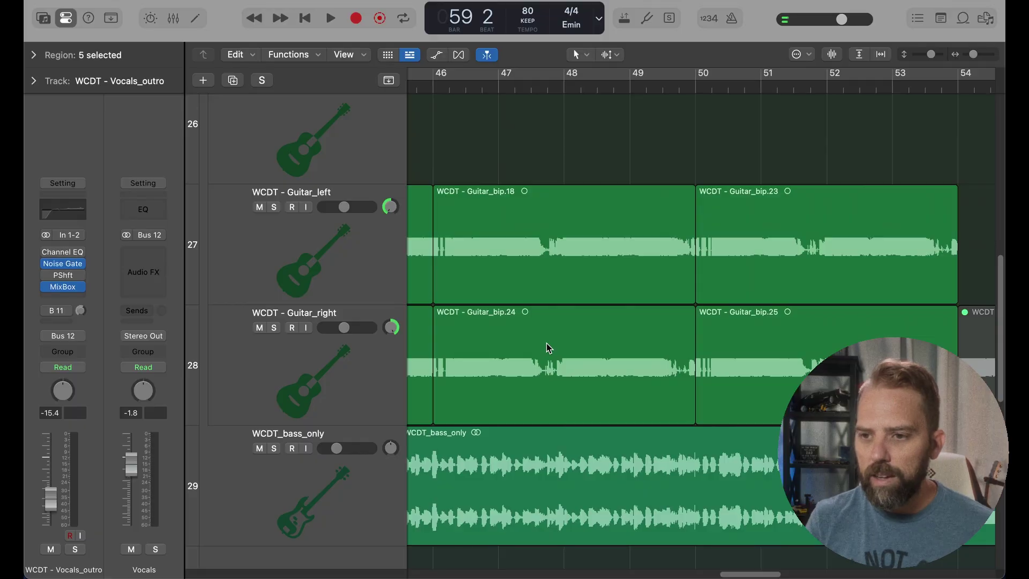
{"action": "scroll", "coordinate": [611, 297], "scroll_direction": "right", "scroll_amount": 10}
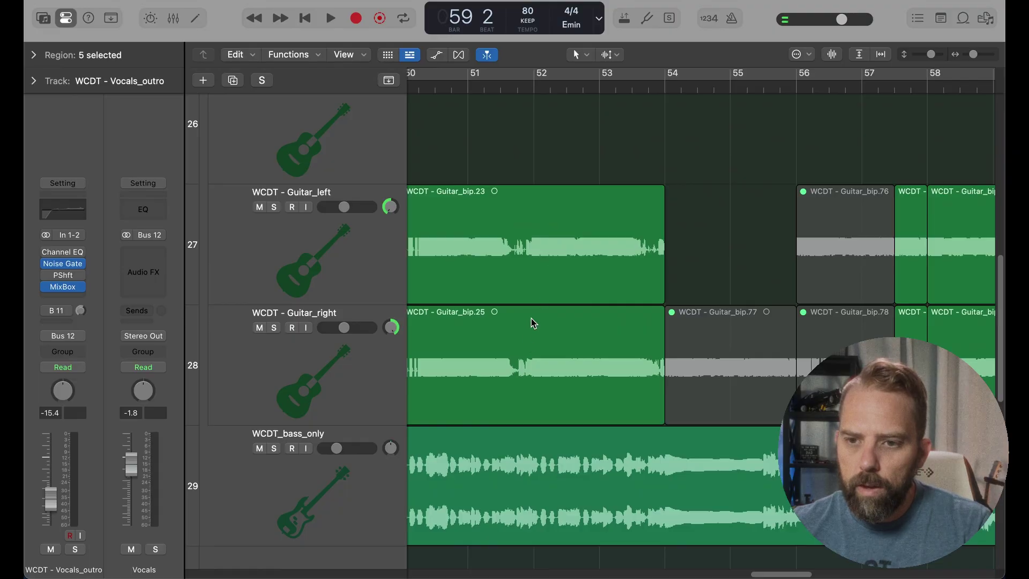
{"action": "scroll", "coordinate": [620, 287], "scroll_direction": "right", "scroll_amount": 8}
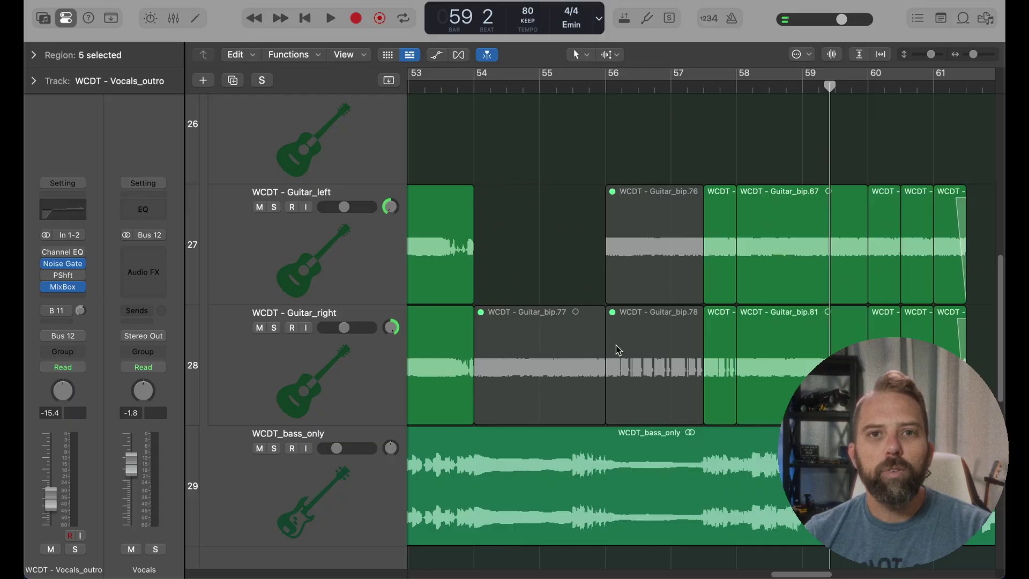
Step: Play the whole song from bar 1 with the full arrangement in view
{"action": "scroll", "coordinate": [616, 348], "scroll_direction": "down", "scroll_amount": 1}
{"action": "scroll", "coordinate": [616, 348], "scroll_direction": "down", "scroll_amount": 1}
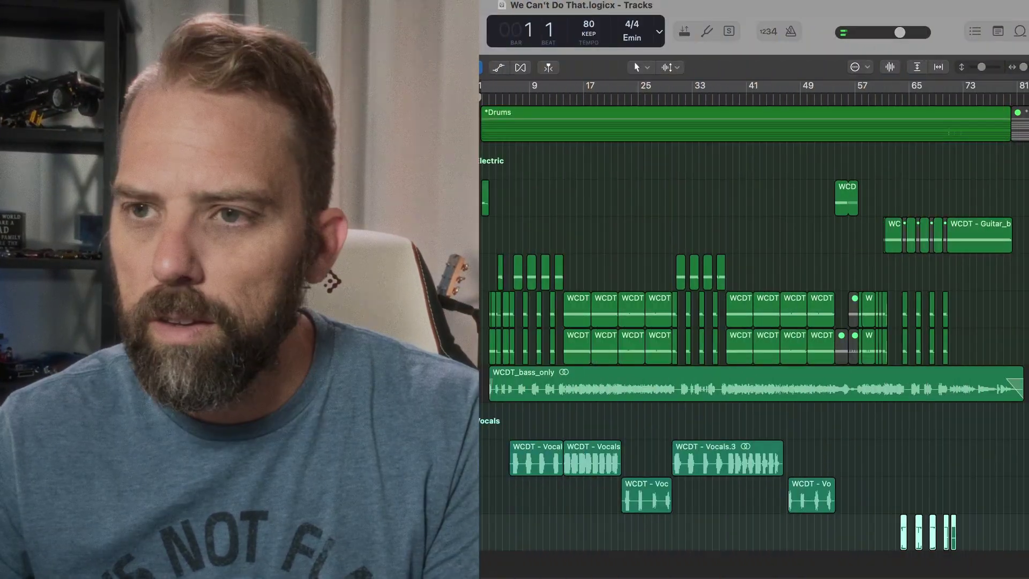
{"action": "key", "text": "space"}
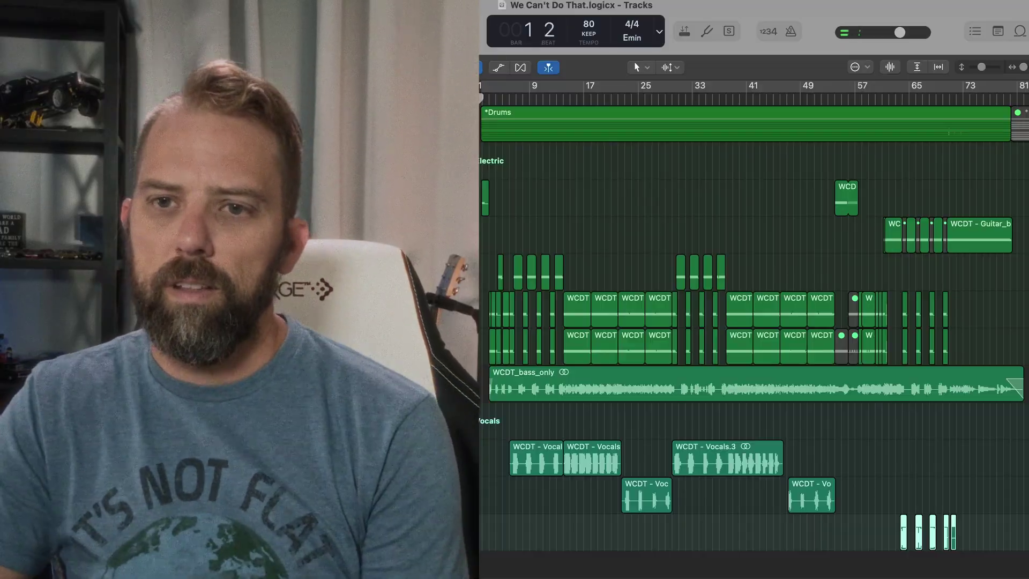